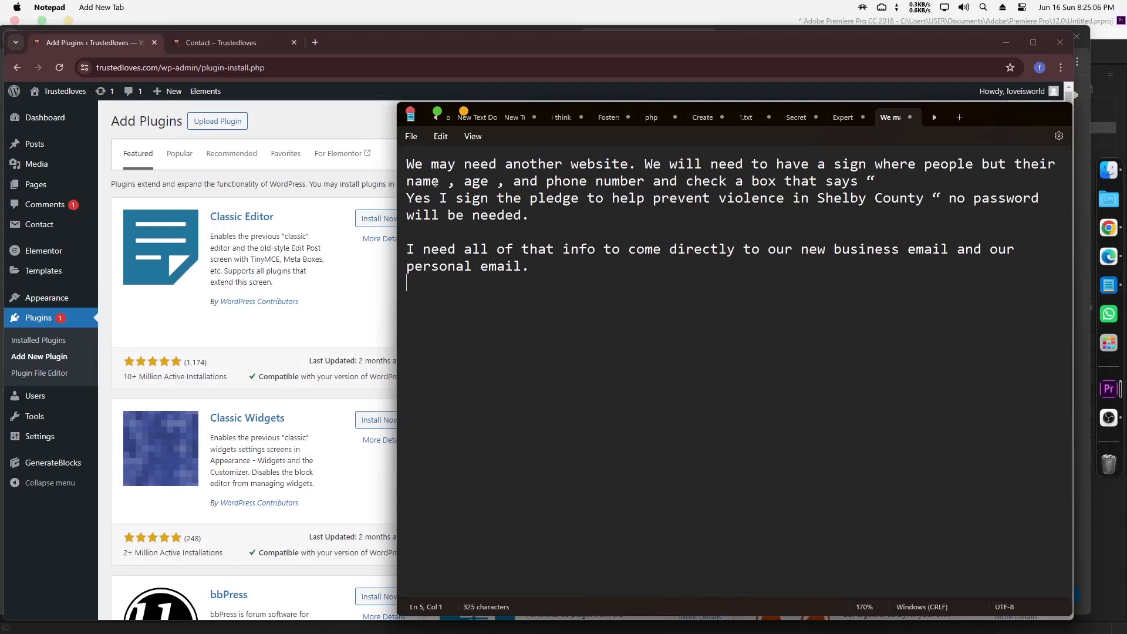
# Review the note's form requirements: name, age, phone number, the violence-prevention pledge checkbox and no password.
pyautogui.click(408, 183)
pyautogui.doubleClick(422, 182)
pyautogui.doubleClick(475, 183)
pyautogui.doubleClick(566, 185)
pyautogui.moveTo(546, 183); pyautogui.dragTo(767, 185)
pyautogui.click(685, 183)
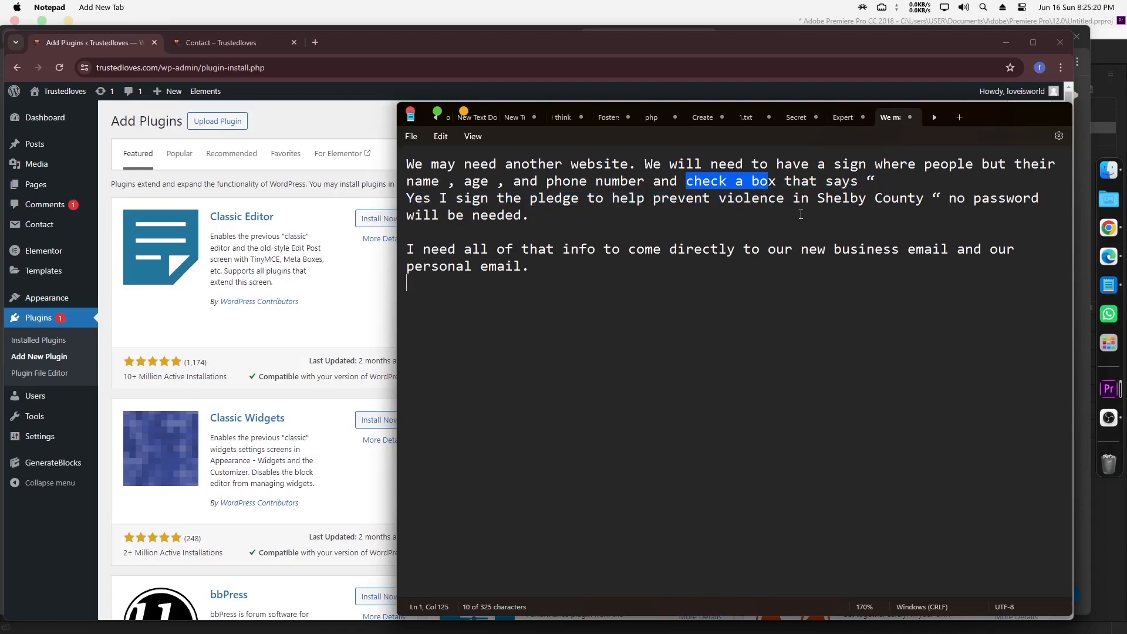
pyautogui.moveTo(406, 199); pyautogui.dragTo(773, 202)
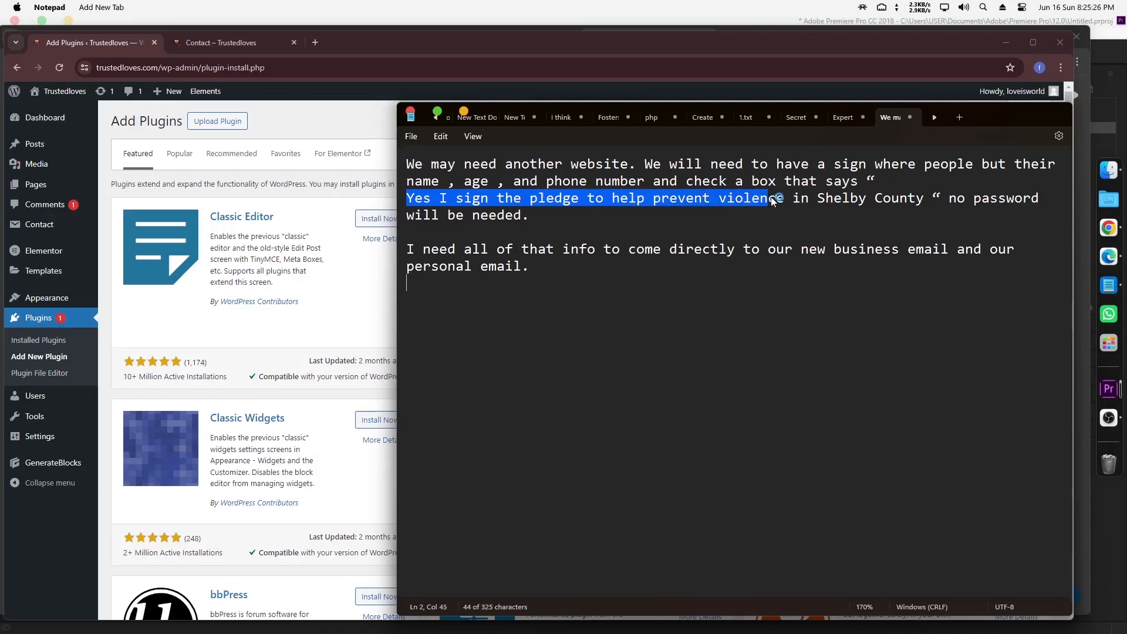
pyautogui.click(1028, 197)
pyautogui.doubleClick(955, 200)
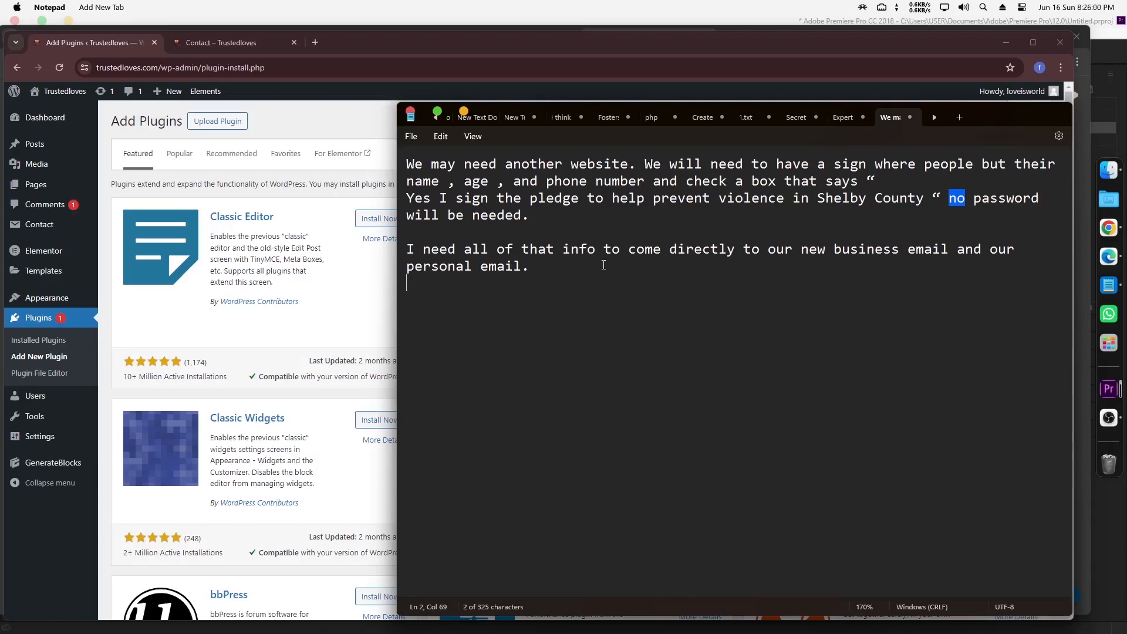
# Switch to Chrome and search the WordPress plugin directory for Contact Form 7.
pyautogui.click(348, 128)
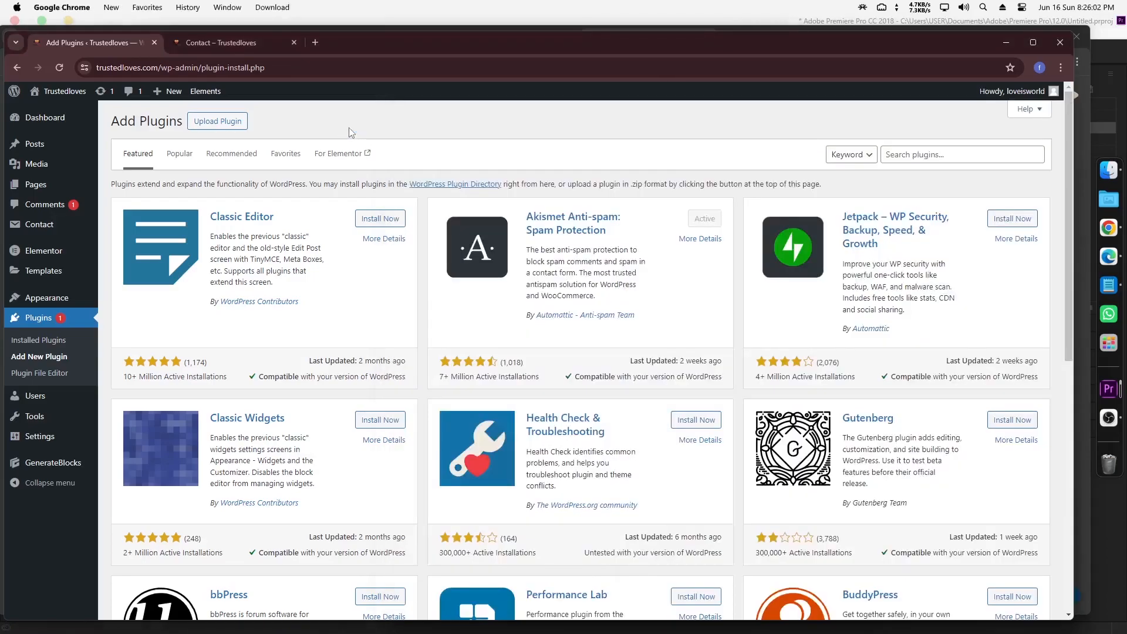
pyautogui.click(920, 158)
pyautogui.click(956, 243)
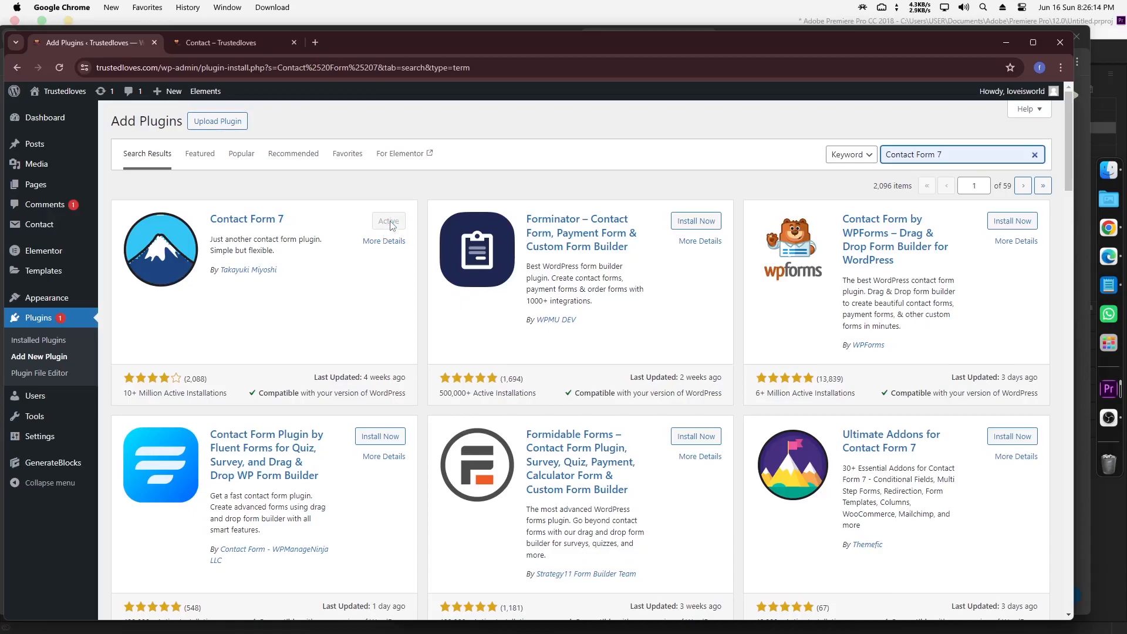
# Check the name, age and phone number fields on the site's Contact page and tick the pledge checkbox.
pyautogui.click(217, 47)
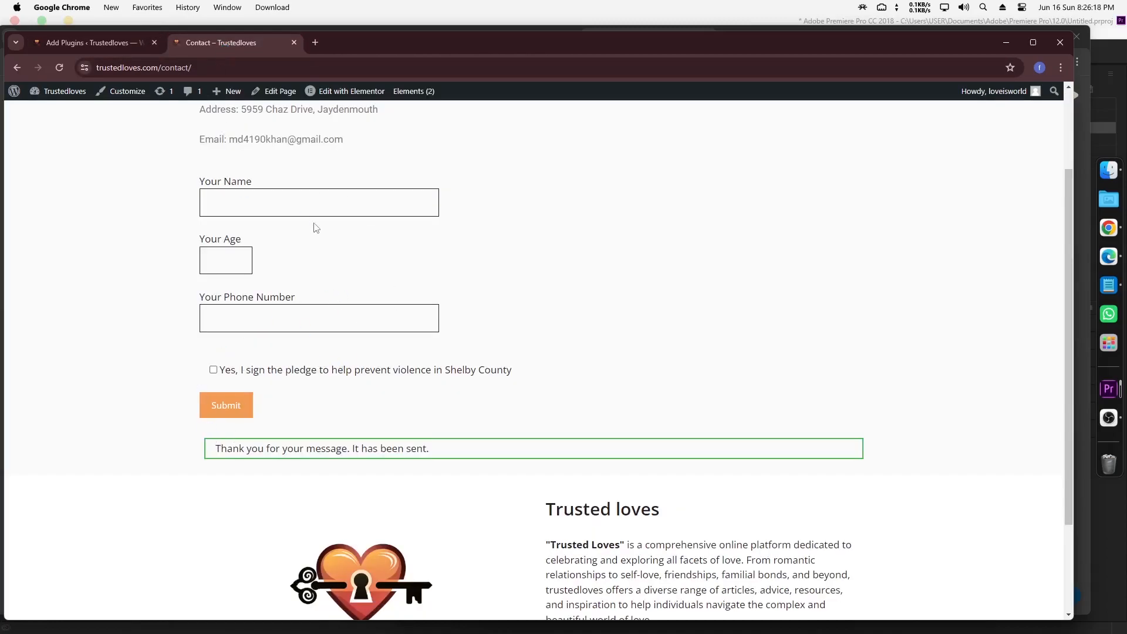
pyautogui.click(245, 203)
pyautogui.click(236, 260)
pyautogui.click(256, 324)
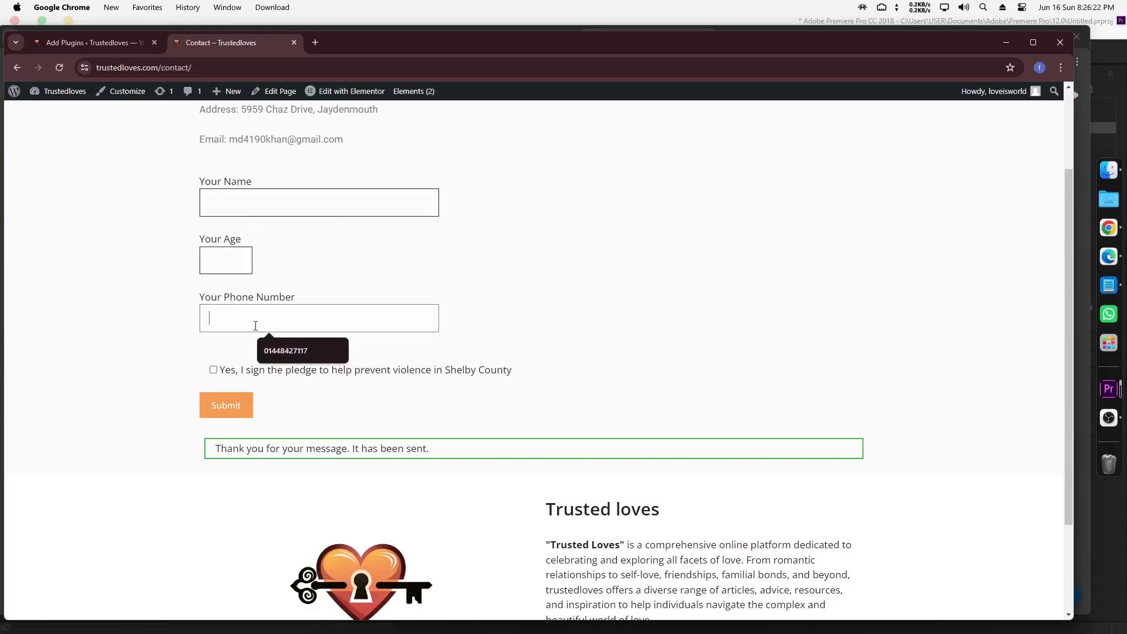
pyautogui.click(213, 370)
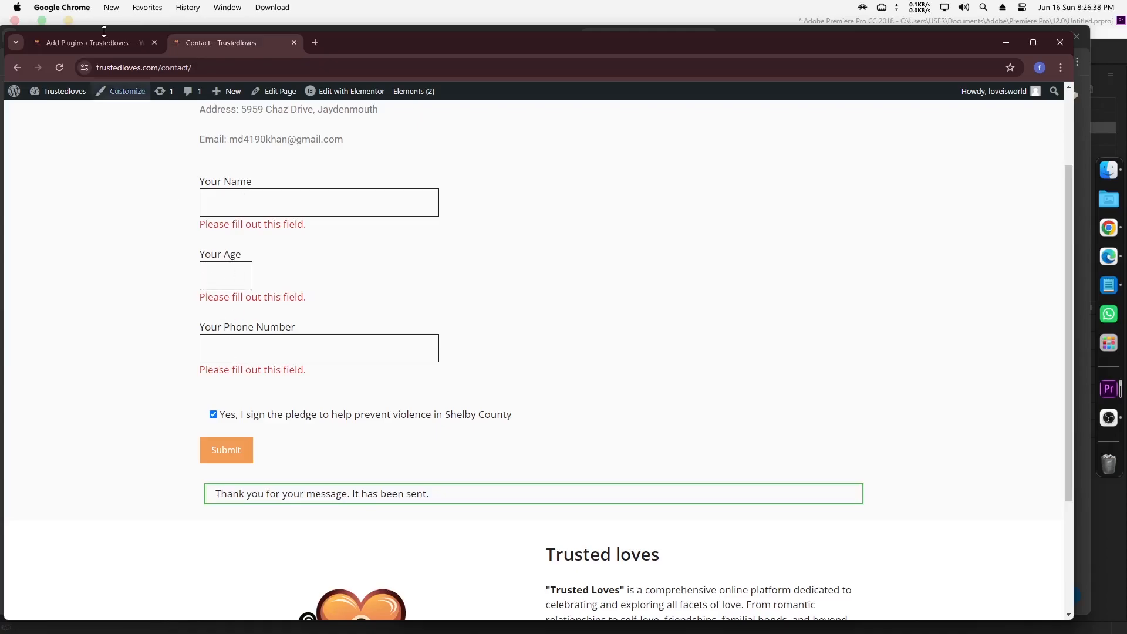
# Open Contact form 1 for editing from the site's list of contact forms.
pyautogui.click(88, 42)
pyautogui.moveTo(49, 234)
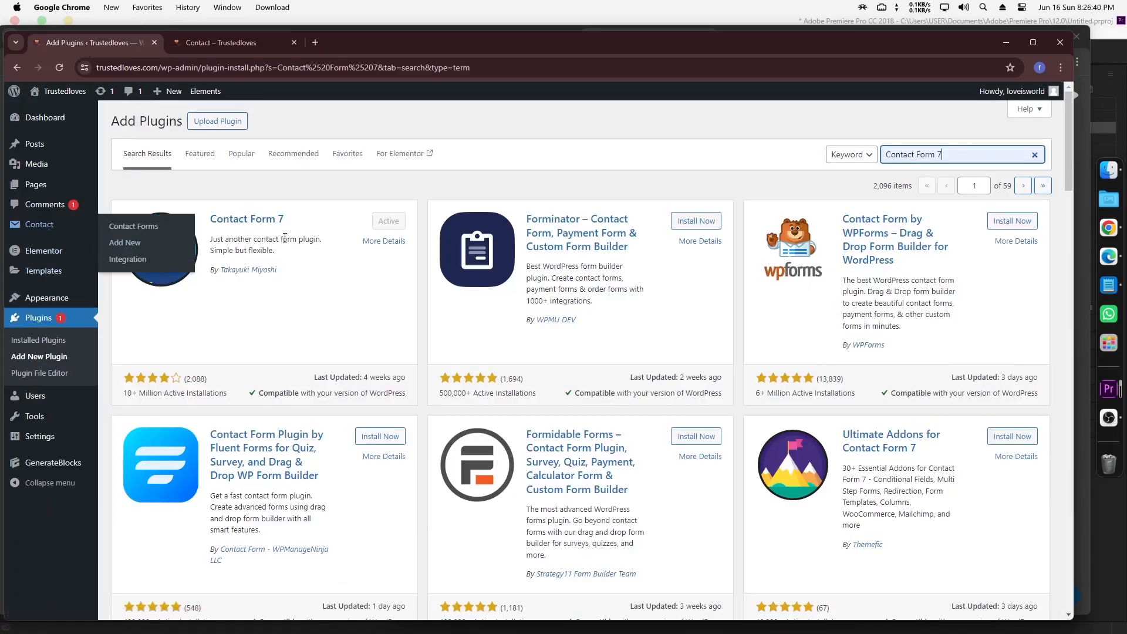
pyautogui.click(59, 226)
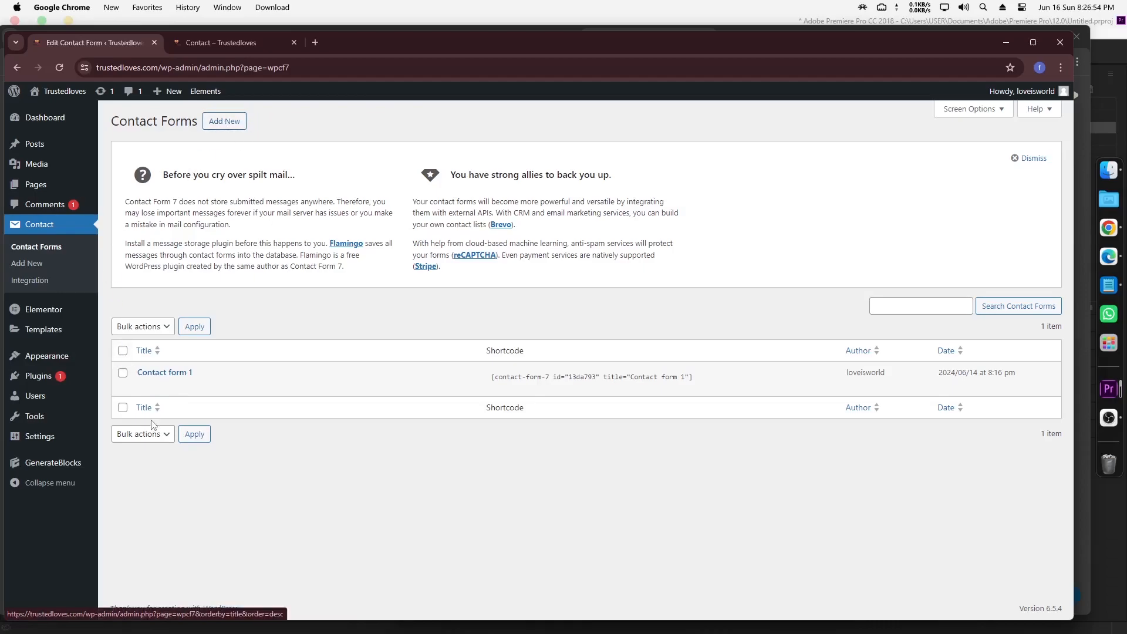
pyautogui.click(144, 386)
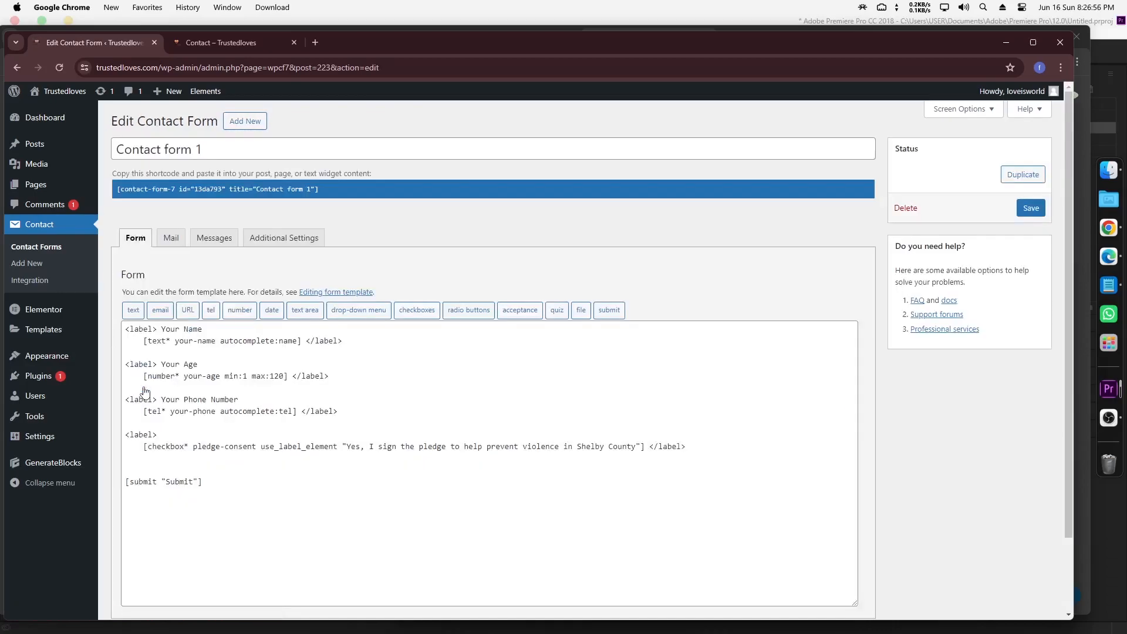
# Compare the Contact form 1 template code with the fields displayed on the published Contact page.
pyautogui.moveTo(222, 493); pyautogui.dragTo(128, 329)
pyautogui.click(233, 494)
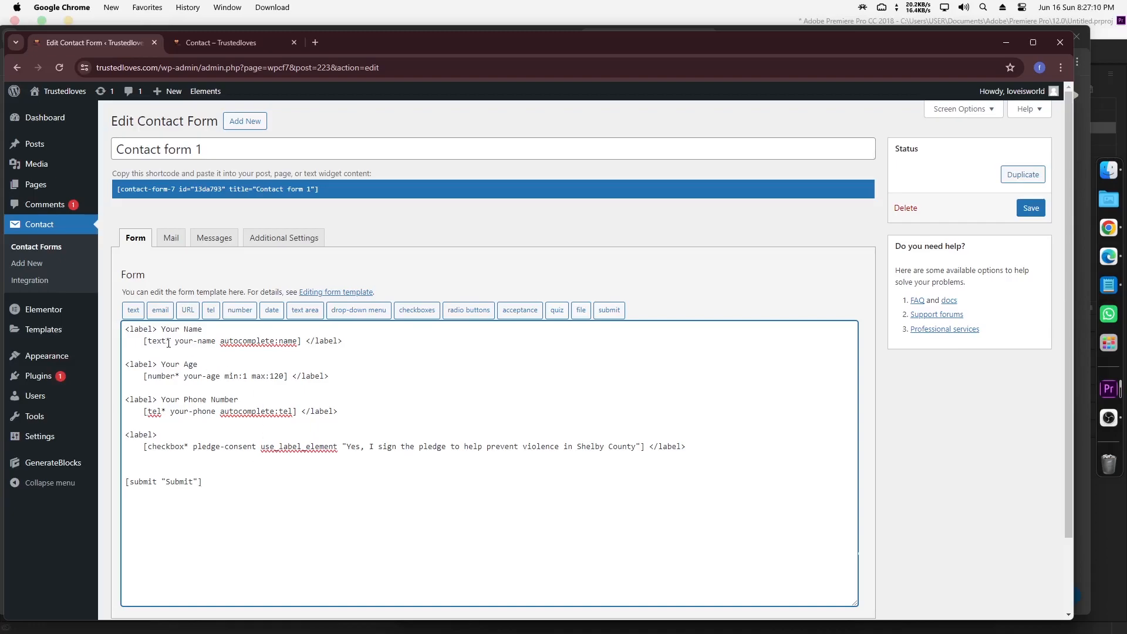
pyautogui.scroll(-2, 168, 293)
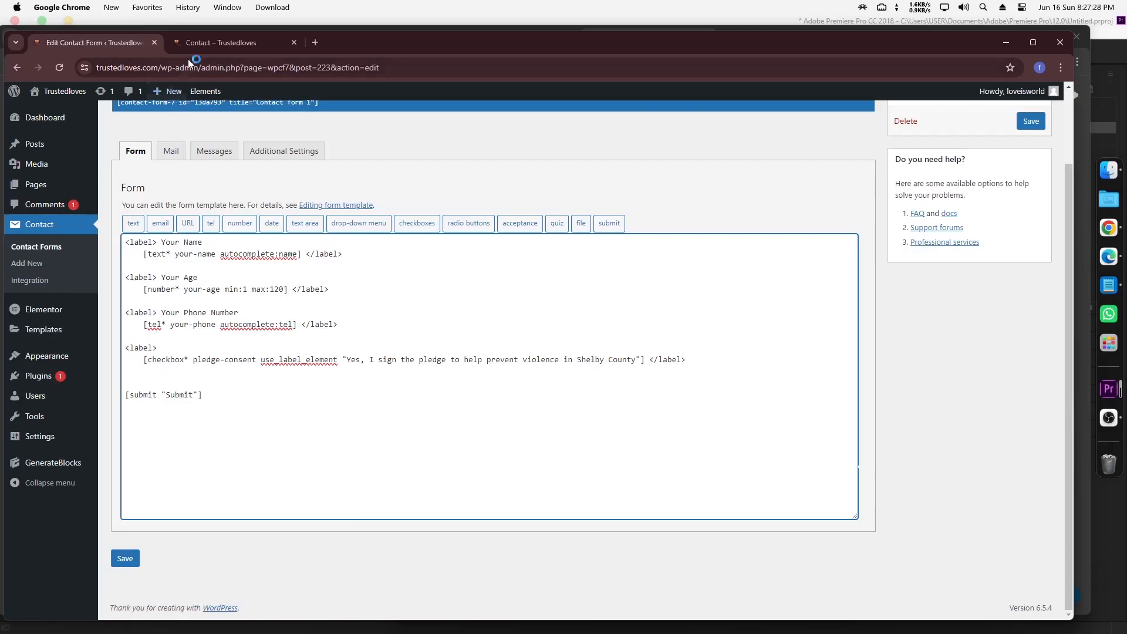
pyautogui.click(217, 42)
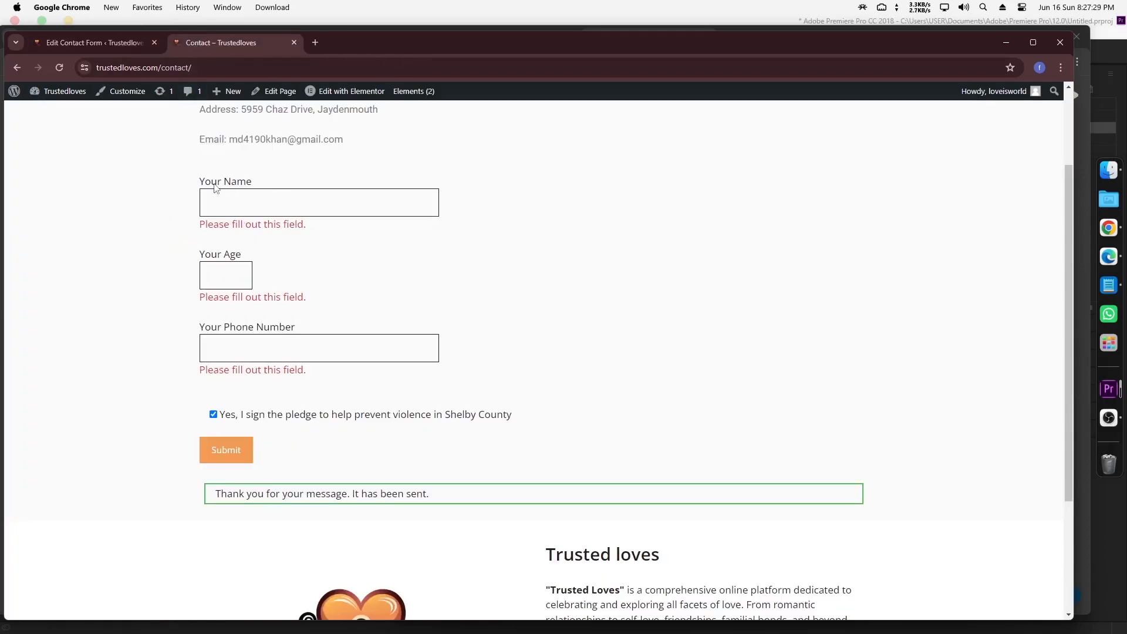
pyautogui.click(97, 42)
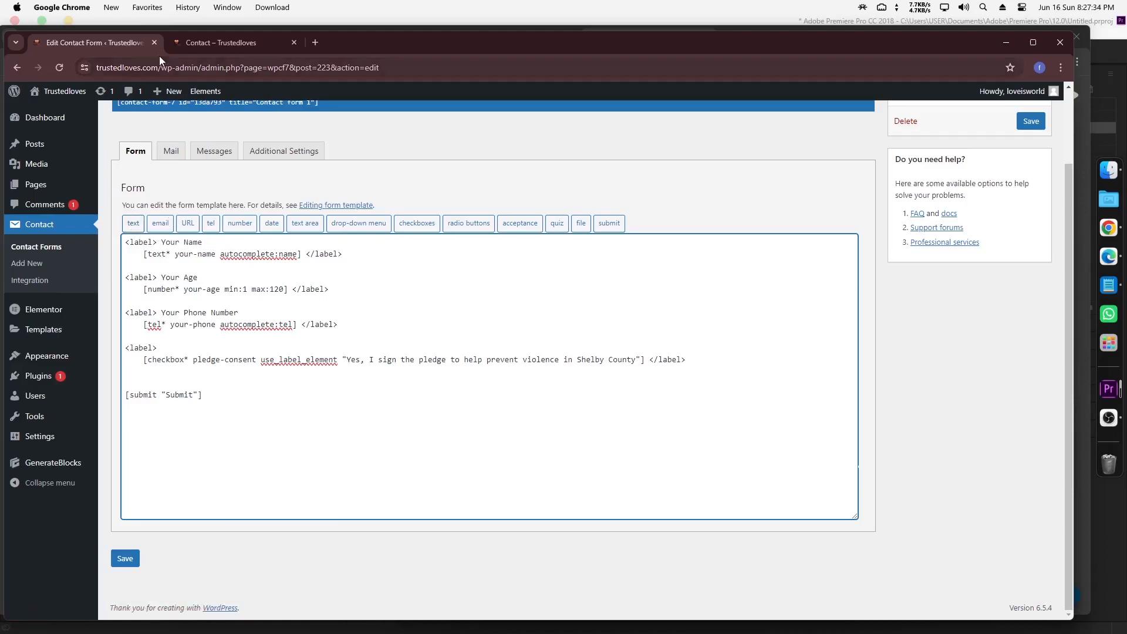
pyautogui.click(217, 42)
pyautogui.moveTo(199, 186); pyautogui.dragTo(257, 192)
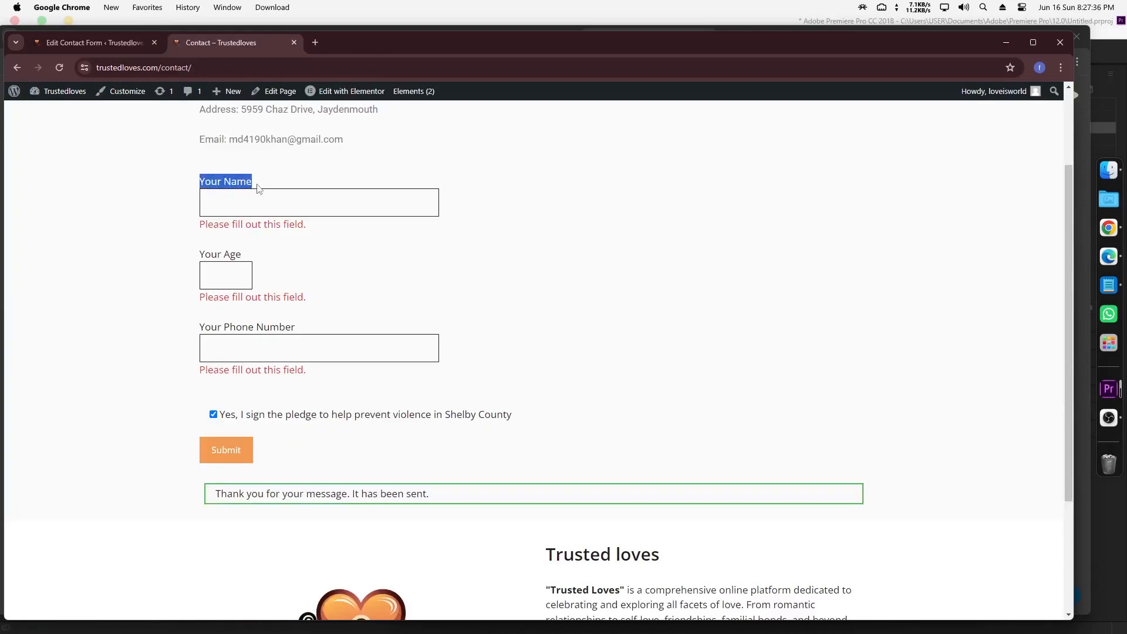
pyautogui.click(94, 42)
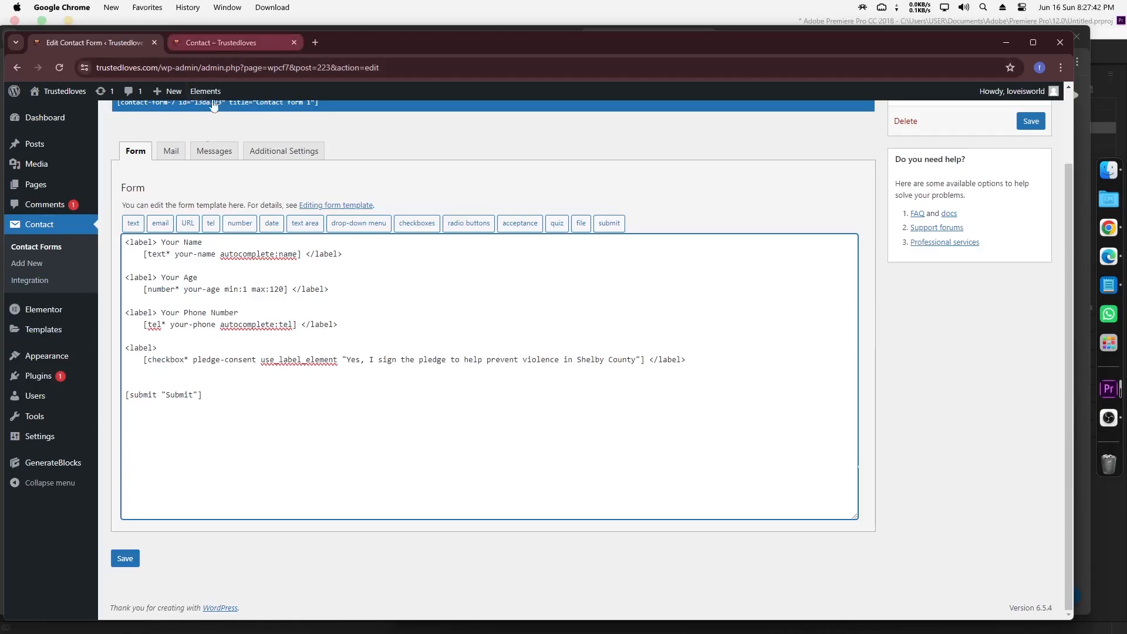
# Add an empty pair of opening and closing label tags below the submit tag in the form template.
pyautogui.moveTo(157, 243); pyautogui.dragTo(125, 243)
pyautogui.hotkey('ctrl', 'c')
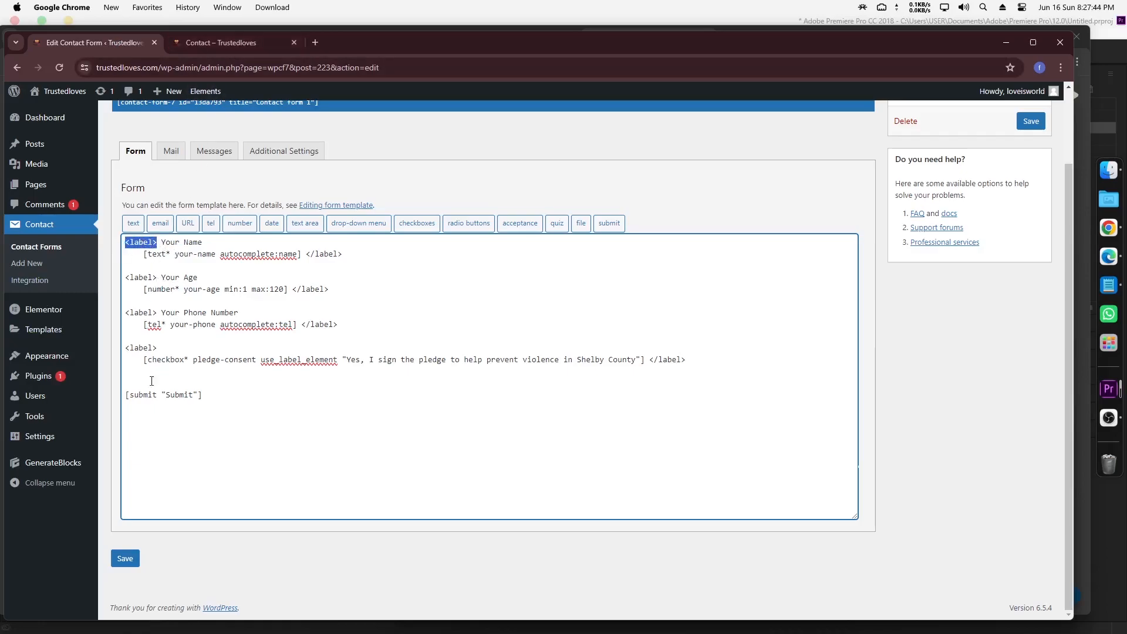
pyautogui.click(142, 429)
pyautogui.hotkey('ctrl', 'v')
pyautogui.moveTo(342, 254); pyautogui.dragTo(306, 257)
pyautogui.hotkey('ctrl', 'c')
pyautogui.click(209, 418)
pyautogui.hotkey('ctrl', 'v')
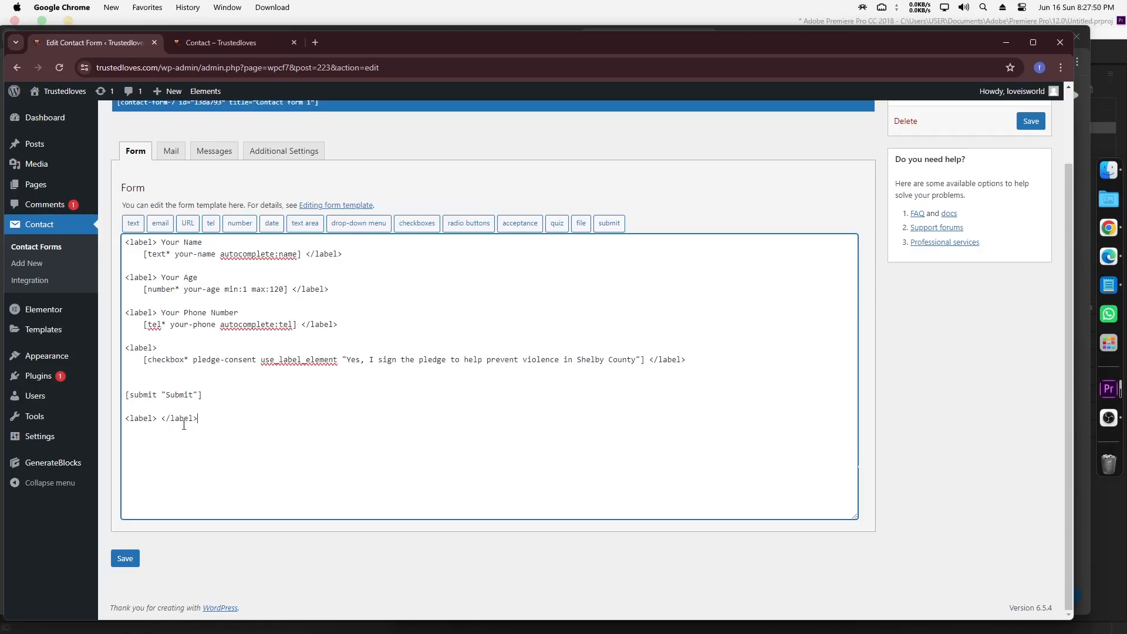
# Copy the "Your Name" caption from the Contact page into the new label, followed by two line breaks.
pyautogui.click(220, 42)
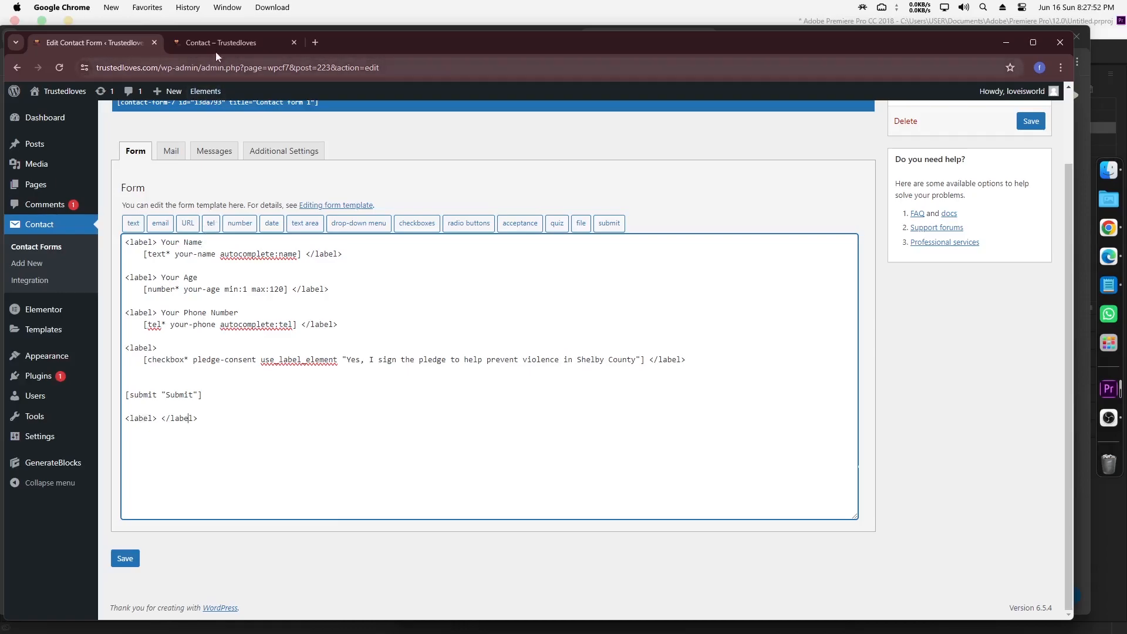
pyautogui.click(208, 197)
pyautogui.moveTo(200, 183); pyautogui.dragTo(257, 182)
pyautogui.hotkey('ctrl', 'c')
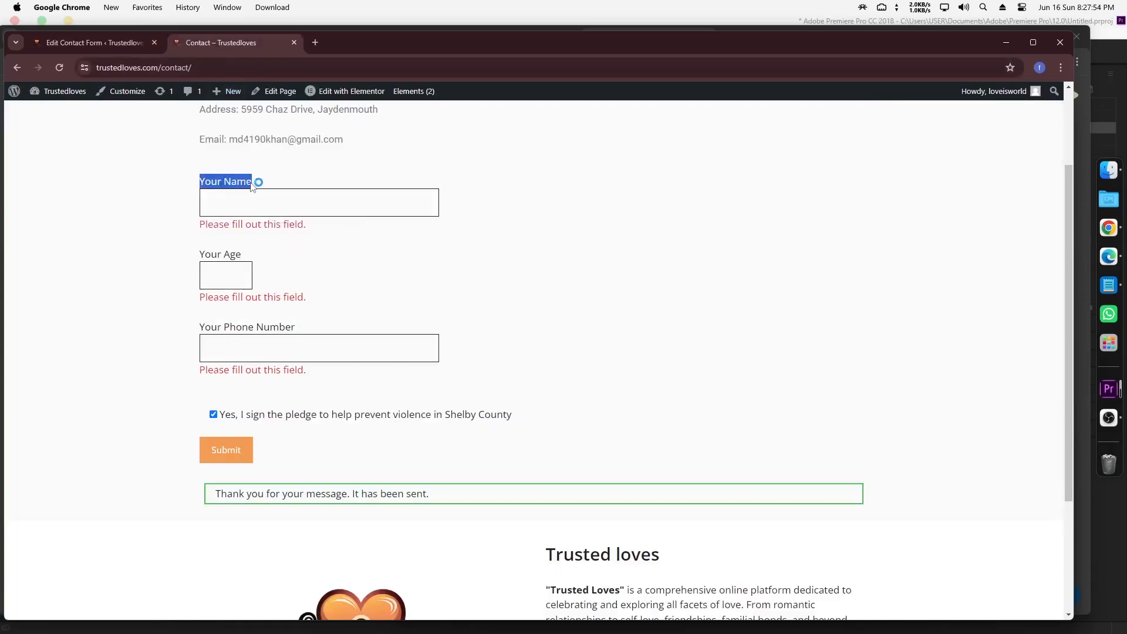
pyautogui.click(94, 42)
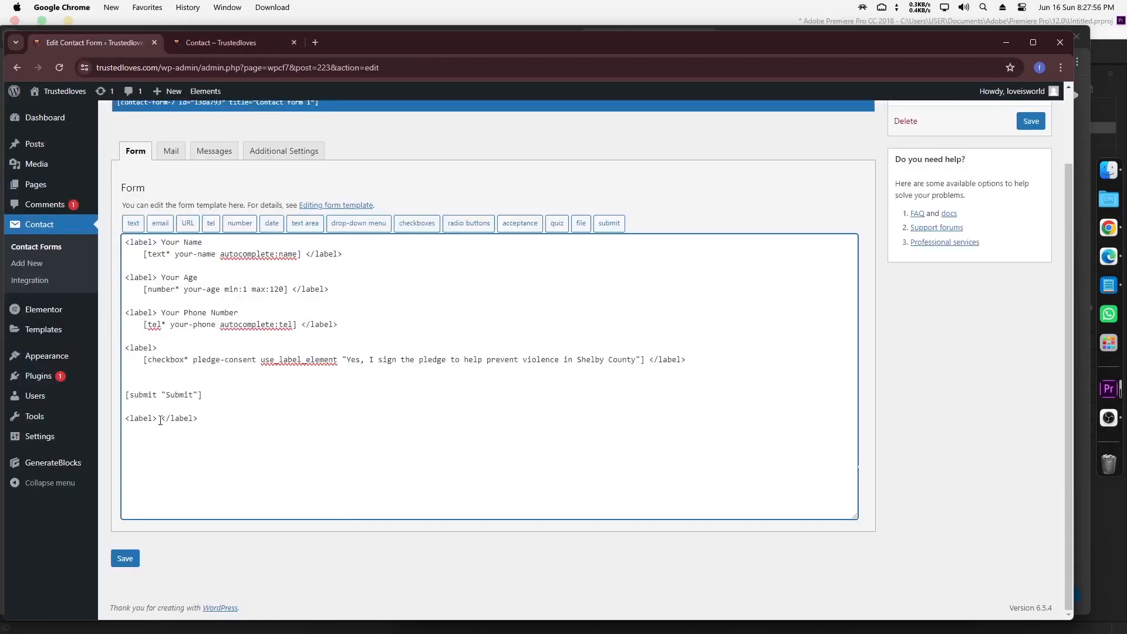
pyautogui.hotkey('ctrl', 'v')
pyautogui.press('Return')
pyautogui.press('Return')
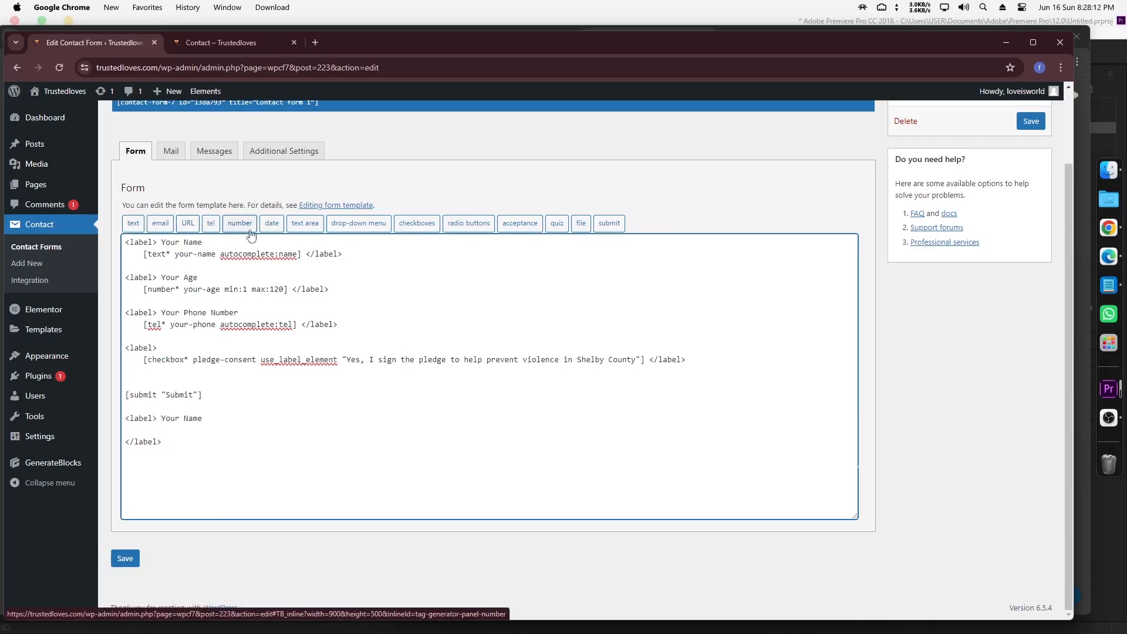
# Insert a required text field tag inside the new Your Name label, checking the required-field message on the Contact page.
pyautogui.click(136, 228)
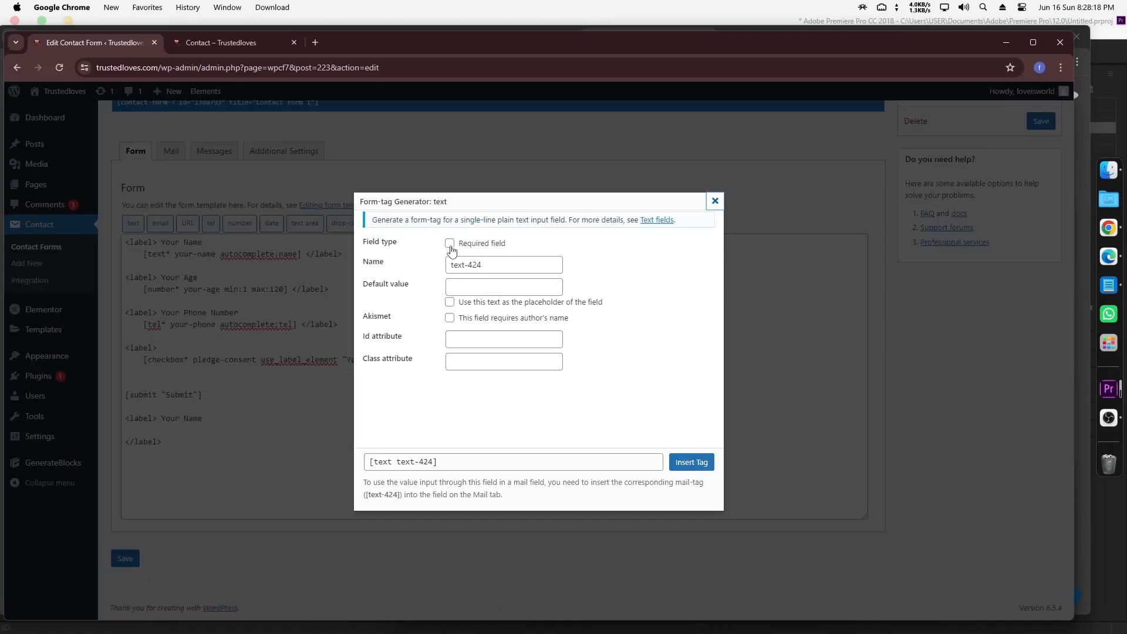
pyautogui.moveTo(215, 229); pyautogui.dragTo(301, 231)
pyautogui.click(204, 243)
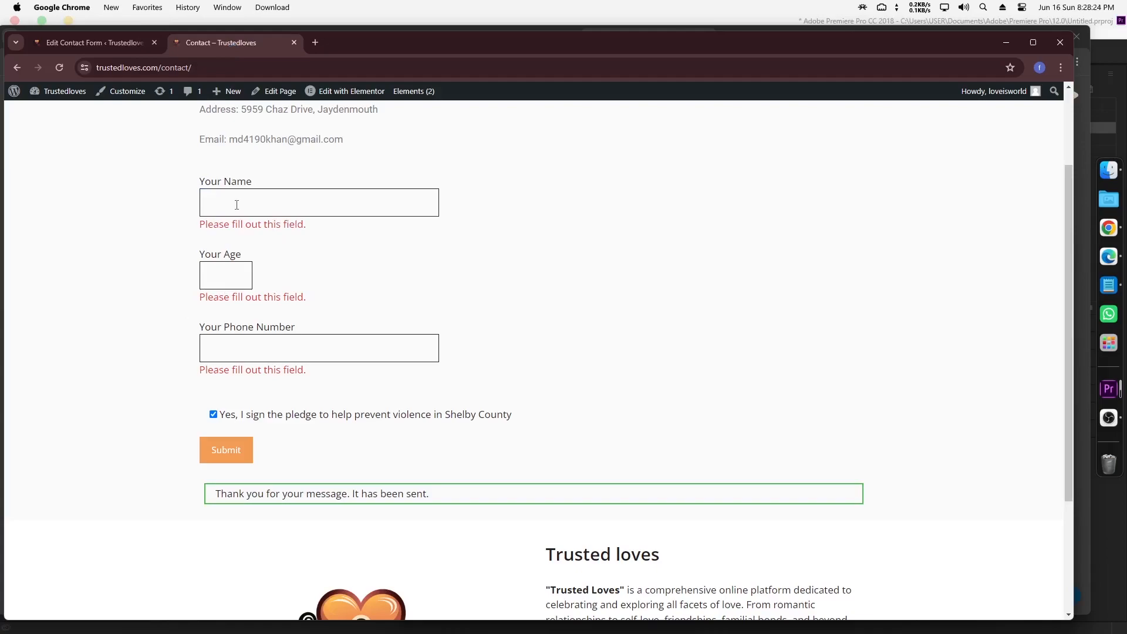
pyautogui.moveTo(198, 227); pyautogui.dragTo(311, 235)
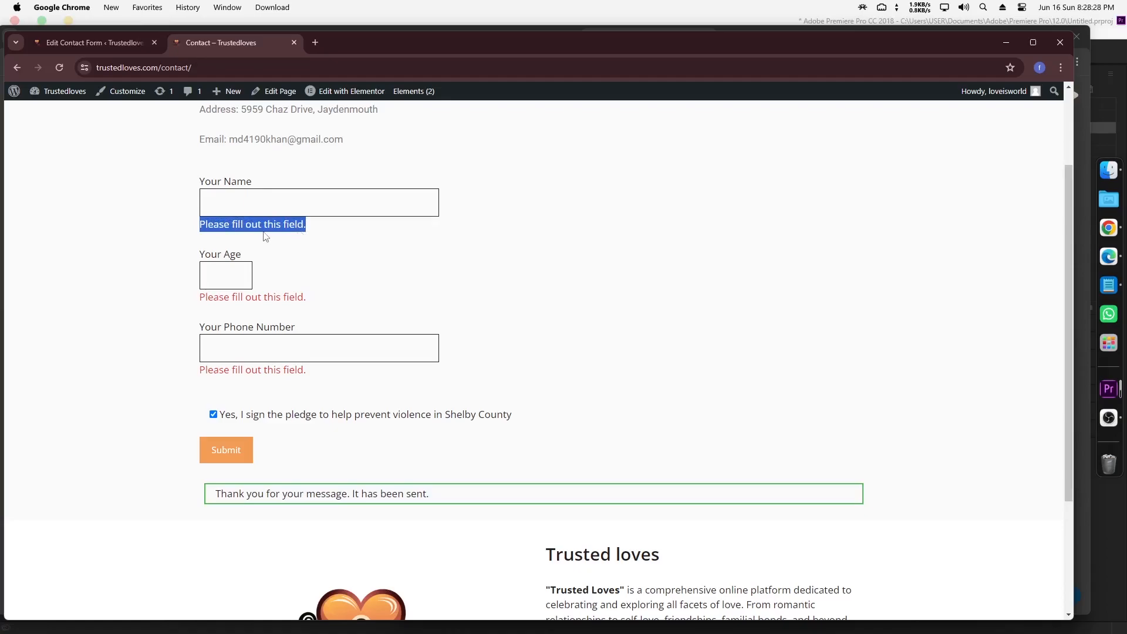
pyautogui.click(126, 47)
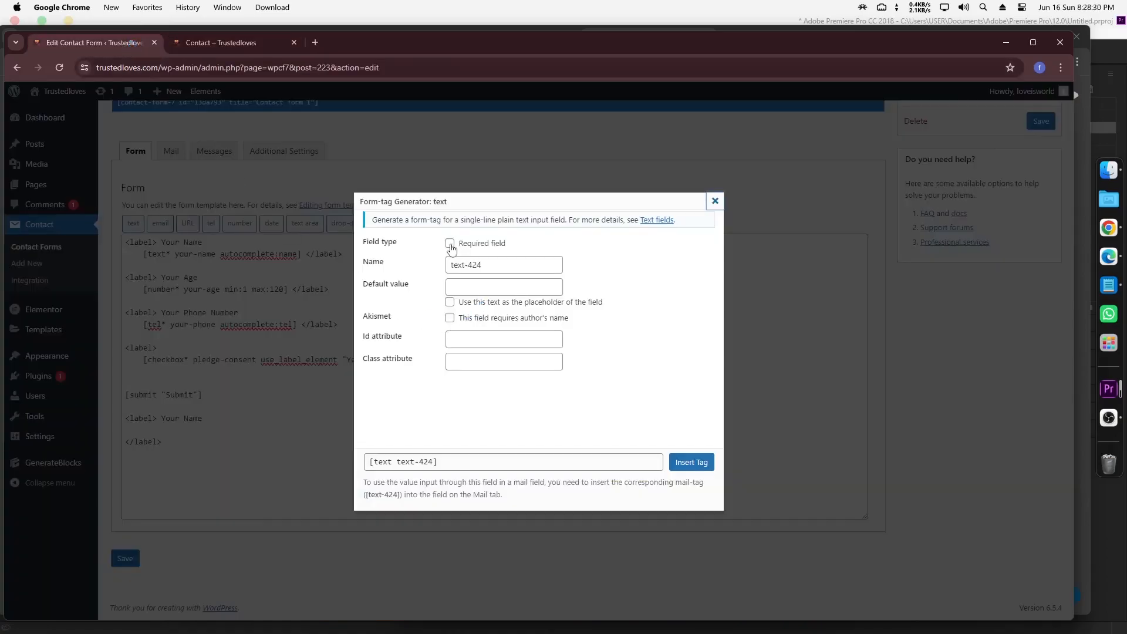
pyautogui.click(450, 244)
pyautogui.click(692, 462)
# Replace the new text tag's name with "your-name autocomplete:name" and bring the closing label tag onto the same line.
pyautogui.moveTo(162, 431); pyautogui.dragTo(199, 430)
pyautogui.press('BackSpace')
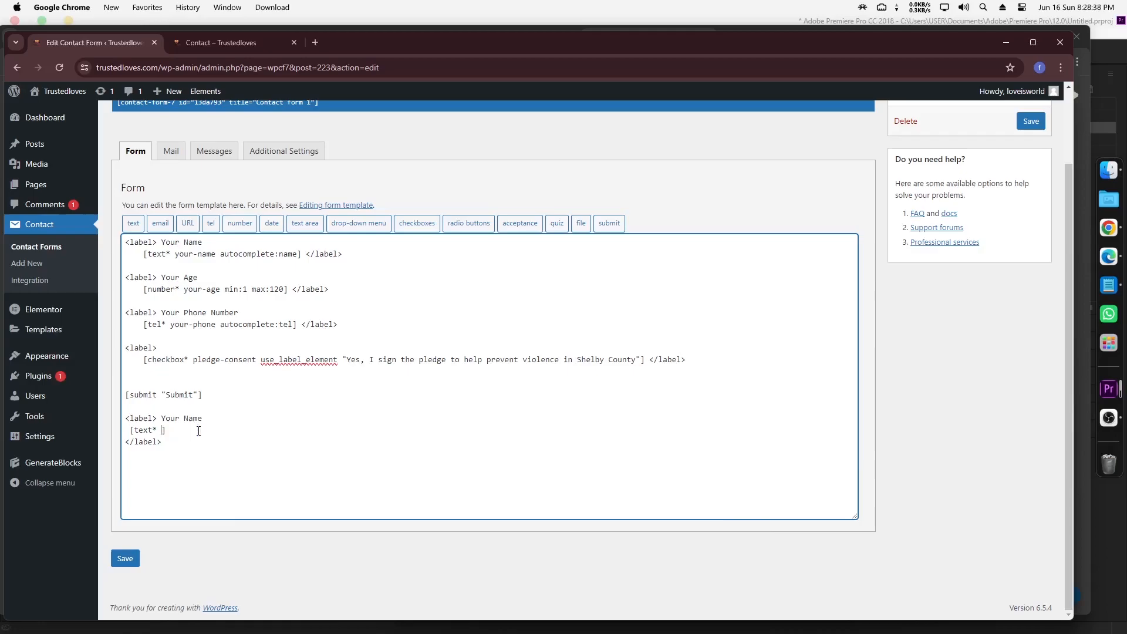
pyautogui.moveTo(177, 252); pyautogui.dragTo(299, 257)
pyautogui.hotkey('ctrl', 'c')
pyautogui.click(167, 431)
pyautogui.hotkey('ctrl', 'v')
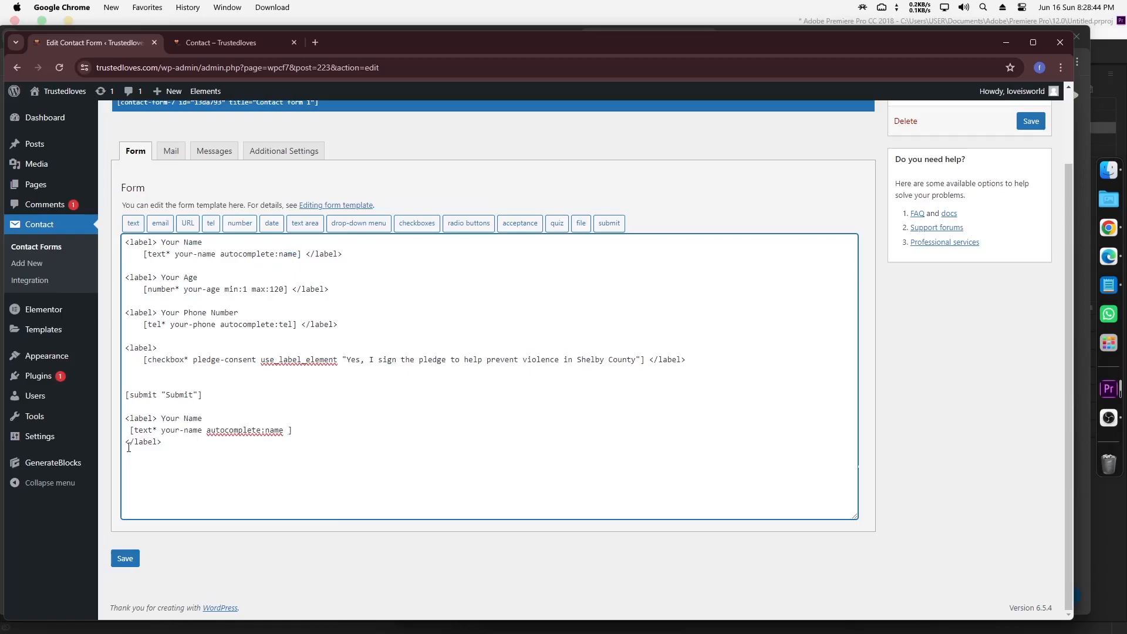
pyautogui.click(127, 444)
pyautogui.press('BackSpace')
# Insert a submit button tag labelled "submit" below the new Your Name field.
pyautogui.moveTo(139, 277); pyautogui.dragTo(275, 324)
pyautogui.click(226, 326)
pyautogui.moveTo(216, 397); pyautogui.dragTo(125, 396)
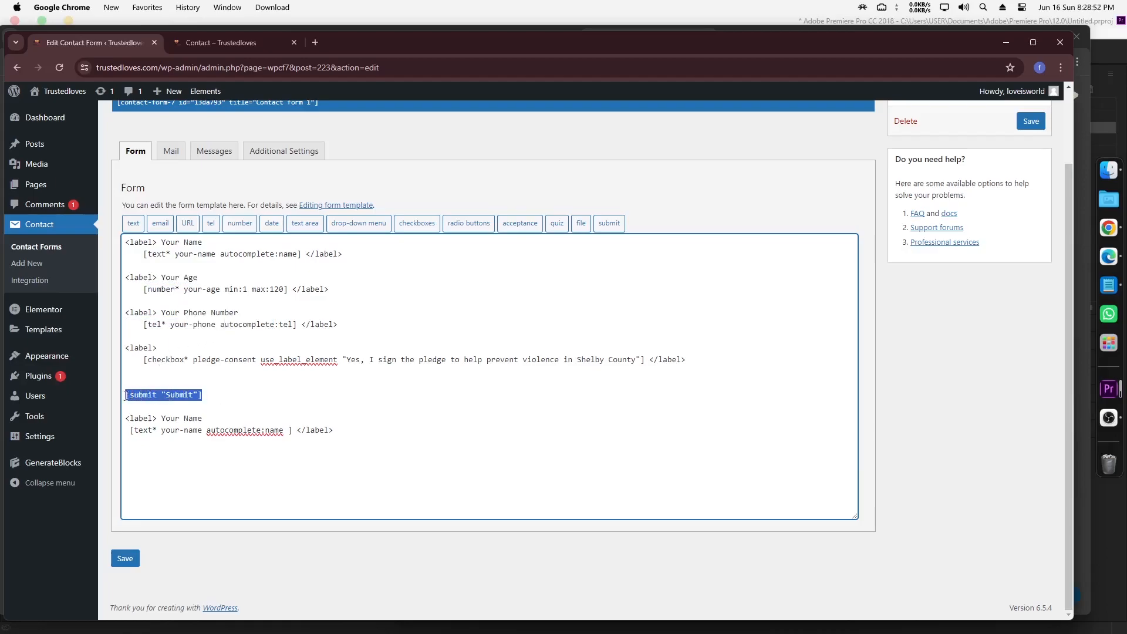
pyautogui.doubleClick(176, 395)
pyautogui.click(345, 429)
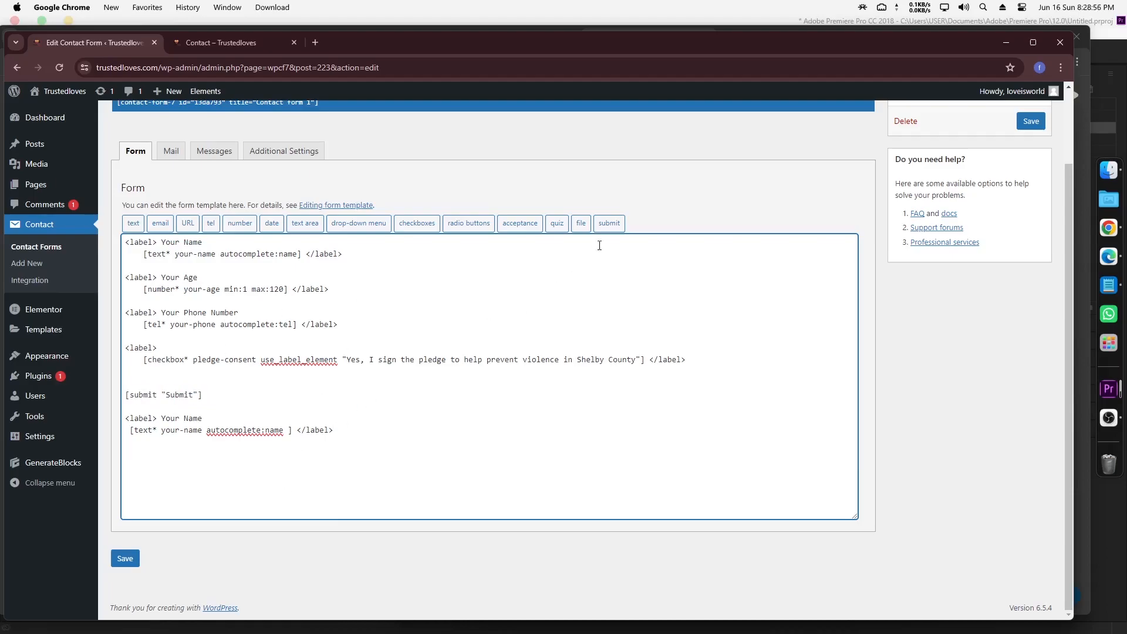
pyautogui.click(610, 224)
pyautogui.click(468, 246)
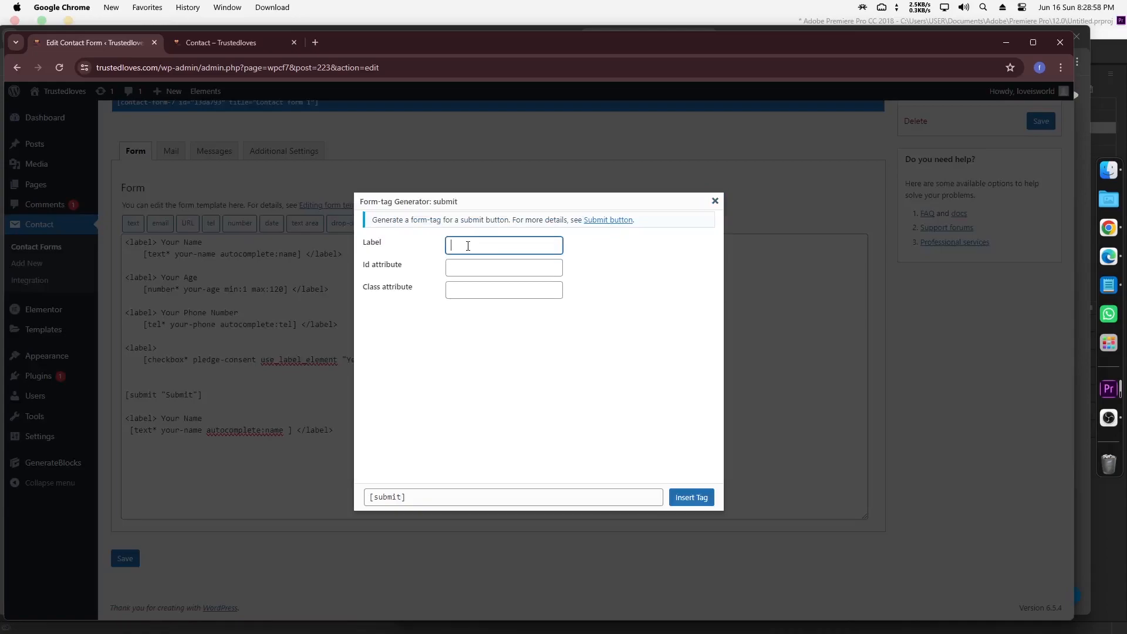
pyautogui.write('submit')
pyautogui.click(692, 498)
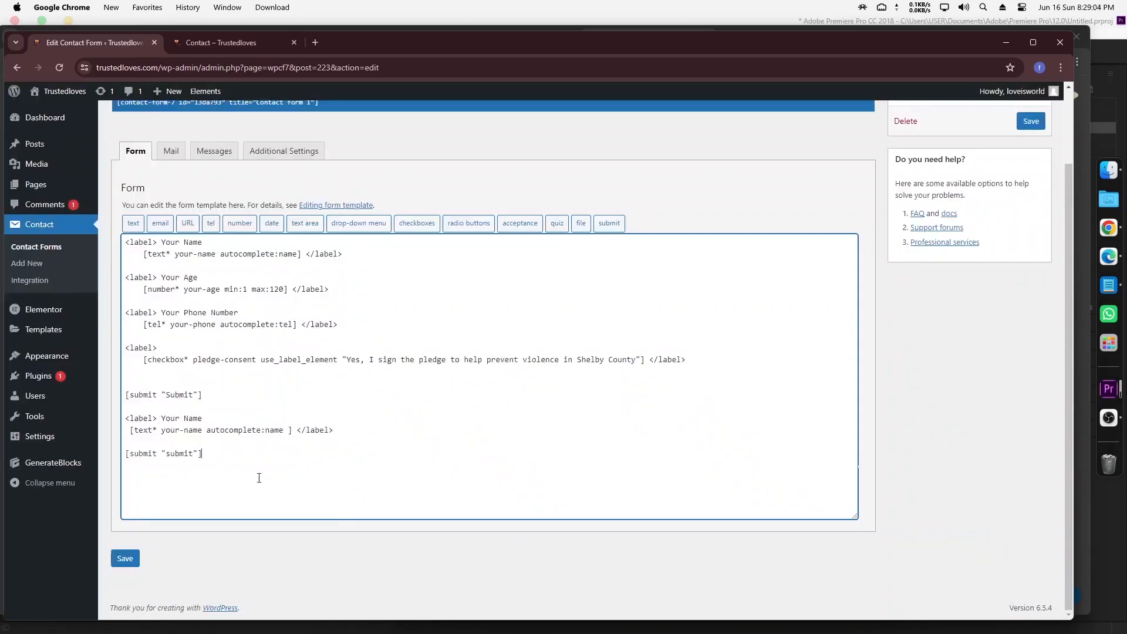
# Delete the added Your Name label and the second submit tag from the end of the form template.
pyautogui.moveTo(208, 454); pyautogui.dragTo(120, 455)
pyautogui.click(182, 453)
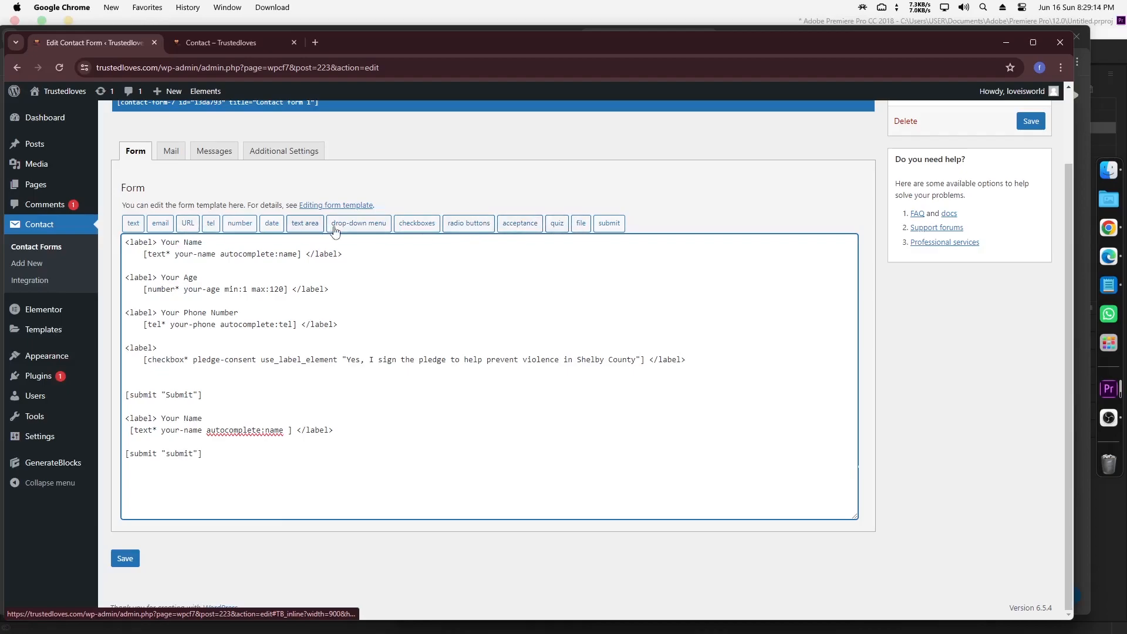
pyautogui.moveTo(229, 455); pyautogui.dragTo(115, 423)
pyautogui.press('BackSpace')
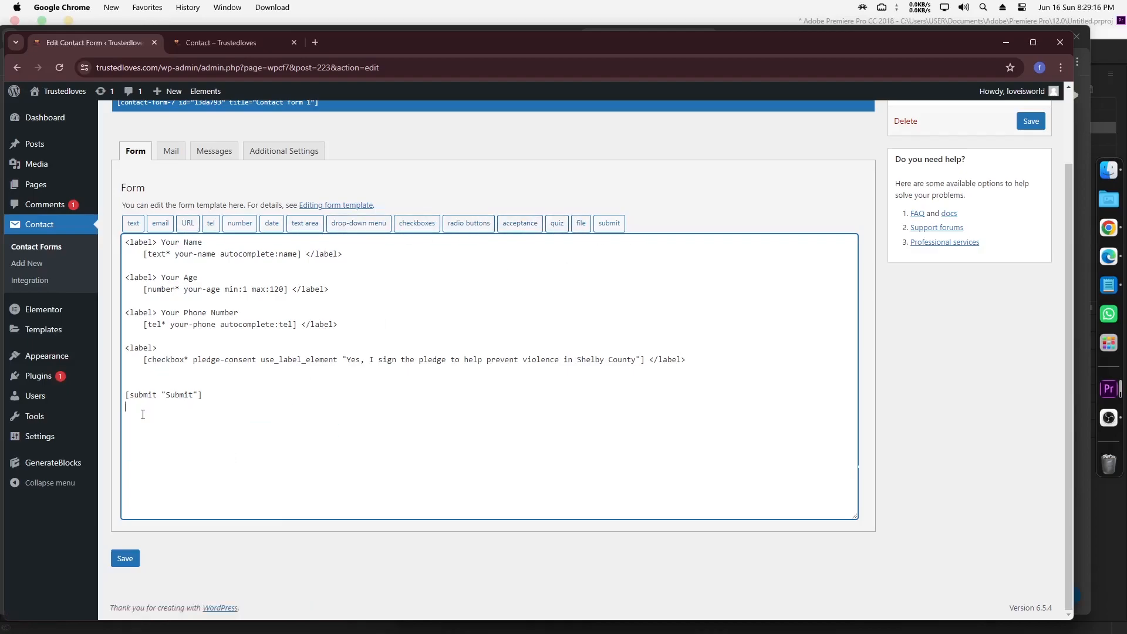
# Save the contact form, and switch to Notepad to review which email inboxes must receive the submissions.
pyautogui.click(124, 557)
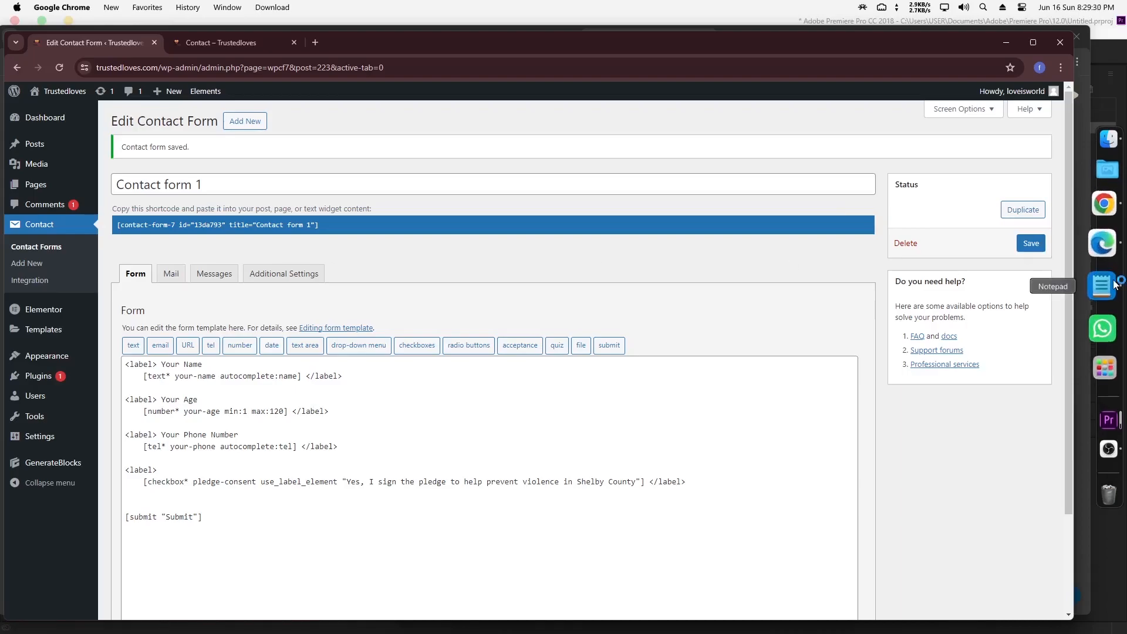
pyautogui.moveTo(1104, 285)
pyautogui.click(1022, 291)
pyautogui.moveTo(504, 278); pyautogui.dragTo(400, 253)
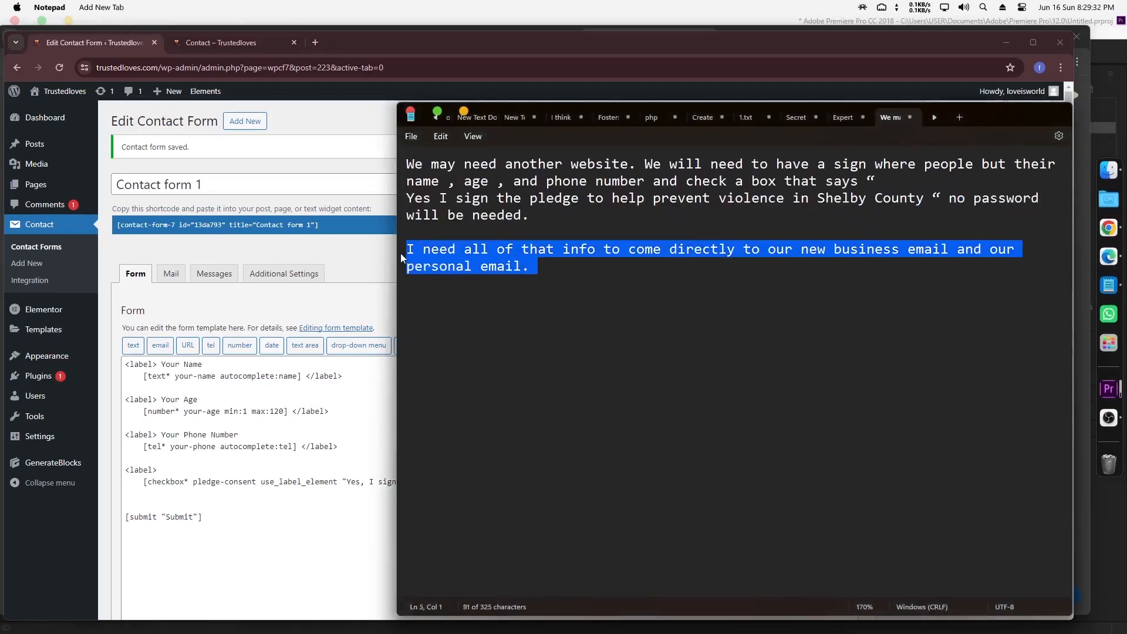
pyautogui.press('Left')
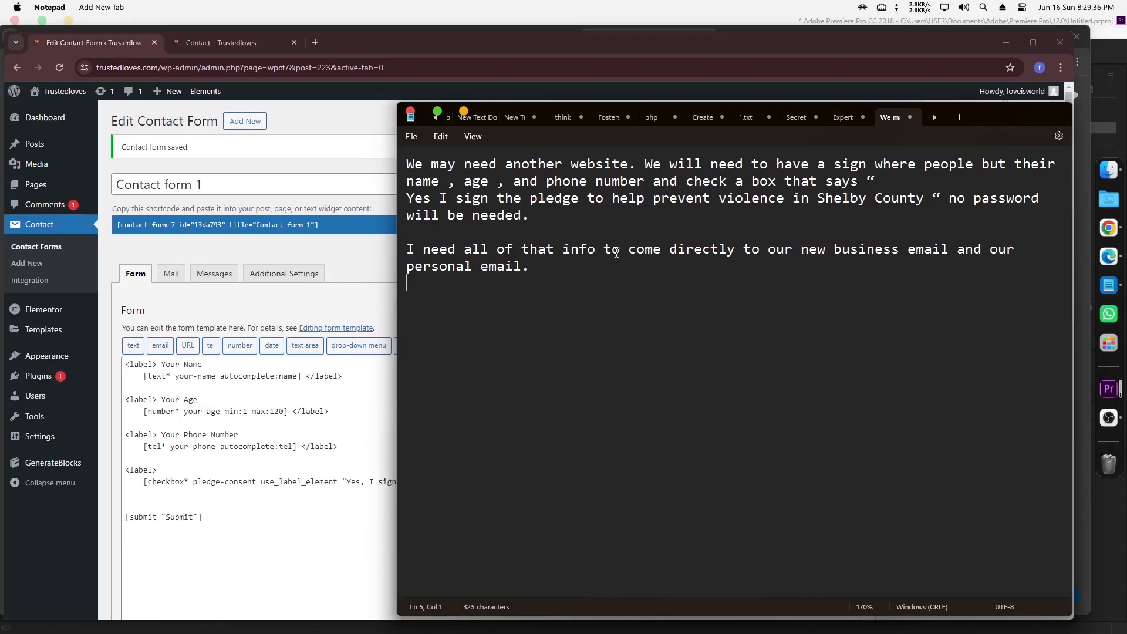
pyautogui.moveTo(833, 250); pyautogui.dragTo(944, 254)
pyautogui.moveTo(530, 269); pyautogui.dragTo(409, 272)
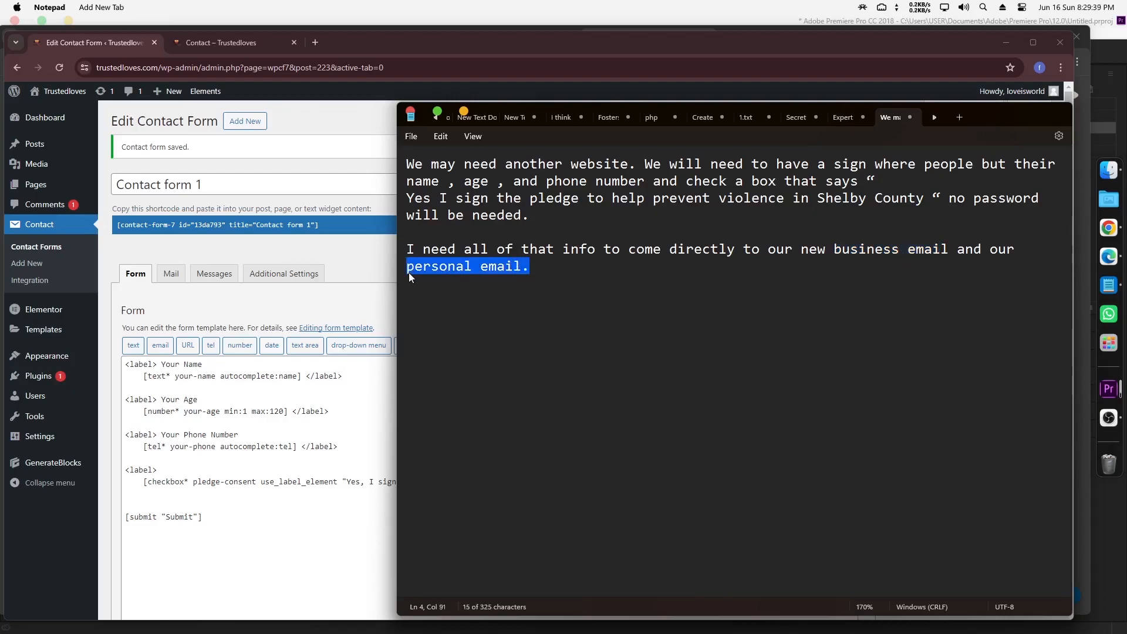
# Open the contact form's mail settings and examine the comma-separated recipient addresses in the To field.
pyautogui.click(178, 277)
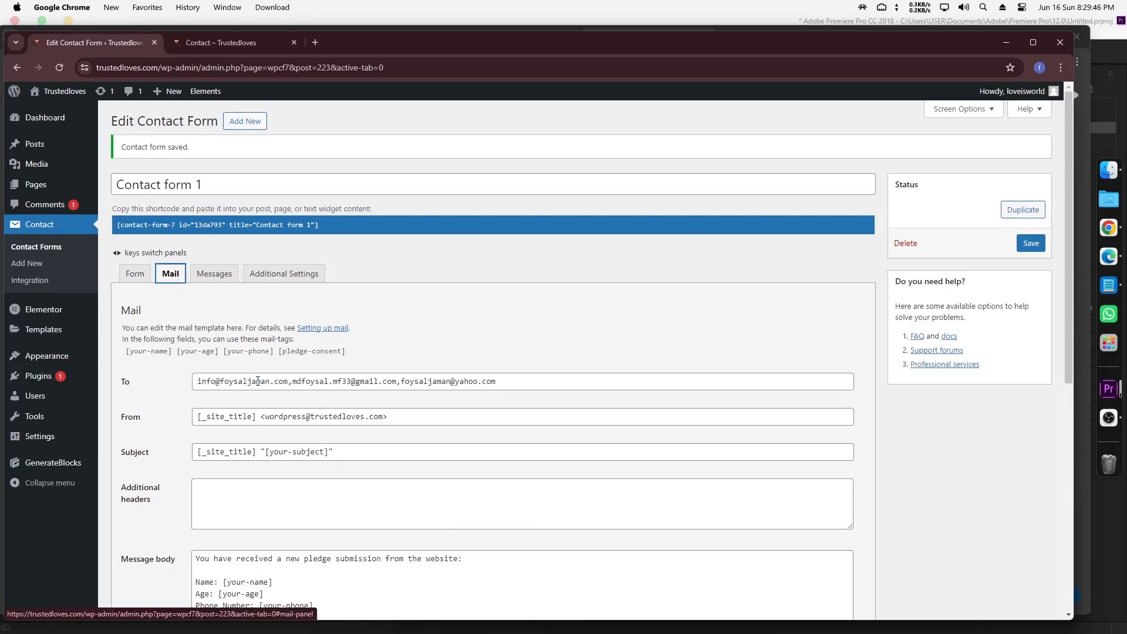
pyautogui.moveTo(289, 384); pyautogui.dragTo(196, 383)
pyautogui.click(311, 384)
pyautogui.moveTo(400, 382); pyautogui.dragTo(506, 381)
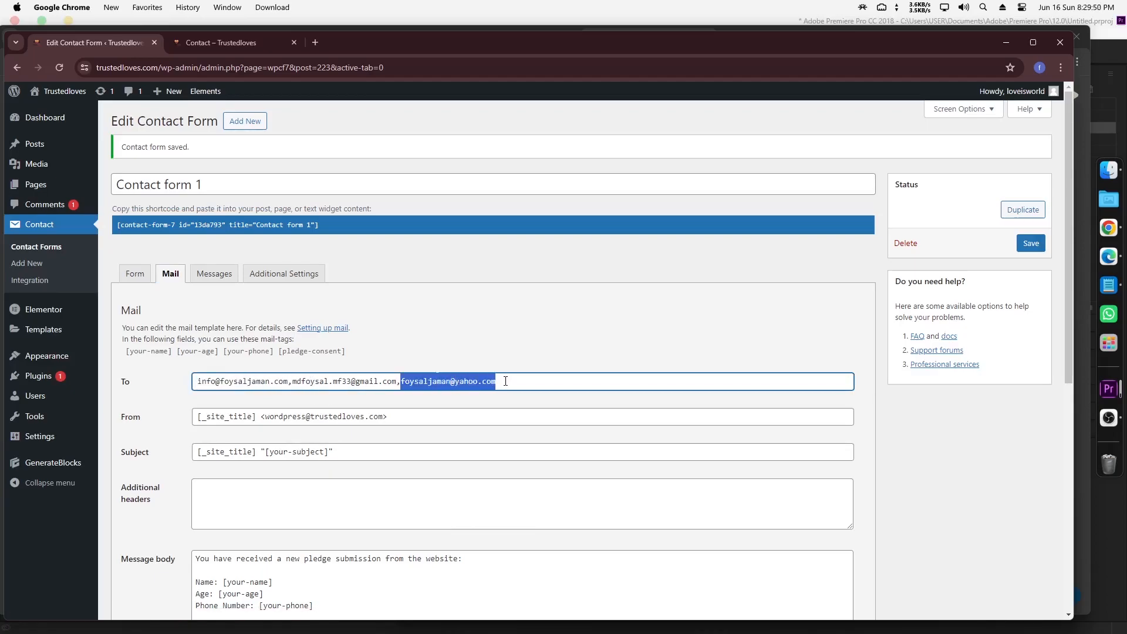
pyautogui.click(202, 384)
pyautogui.moveTo(197, 385)
pyautogui.mouseDown()
pyautogui.moveTo(285, 386)
pyautogui.moveTo(195, 386)
pyautogui.mouseUp()
pyautogui.click(307, 382)
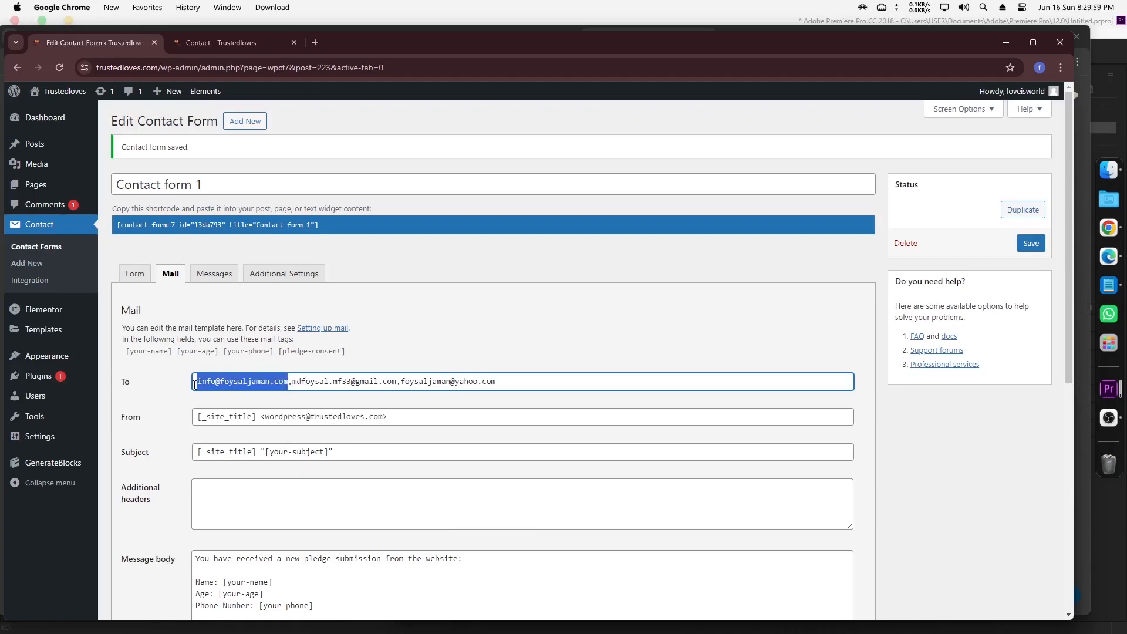
pyautogui.click(287, 384)
pyautogui.click(398, 382)
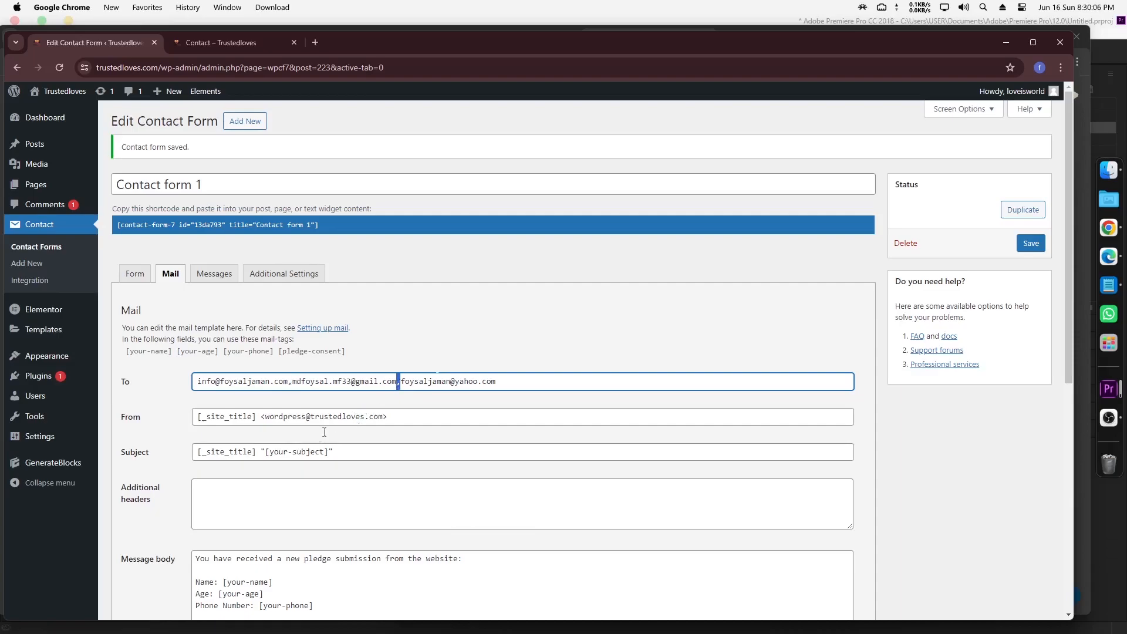
# Try the sample text "asdfasd" in the additional headers, clear it again and save the contact form.
pyautogui.click(251, 505)
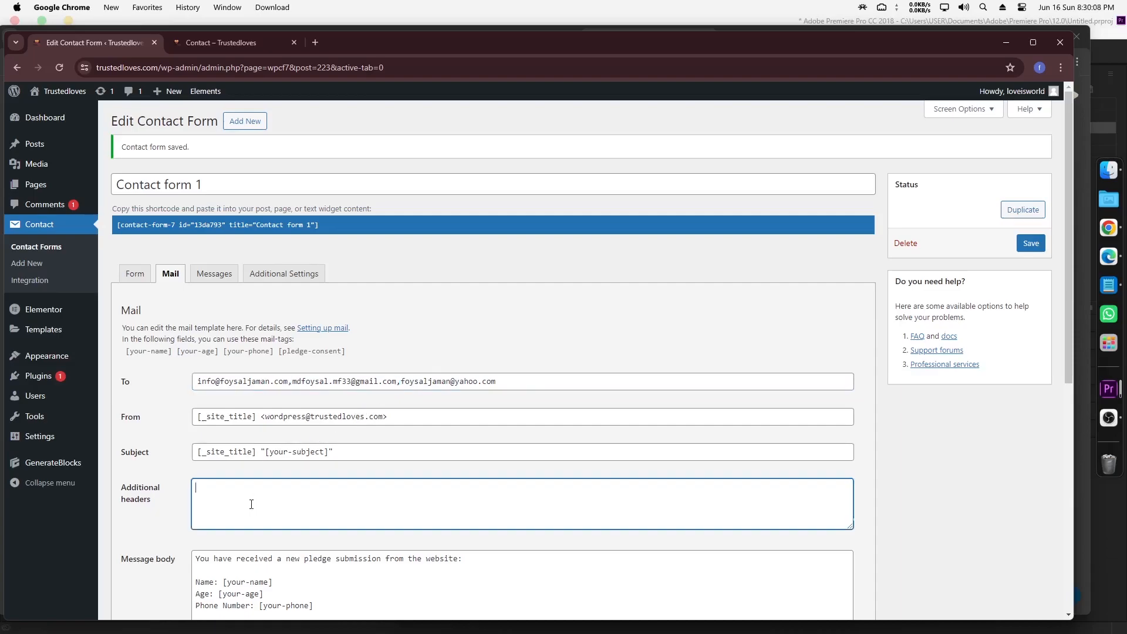
pyautogui.write('asdfasd')
pyautogui.moveTo(229, 487); pyautogui.dragTo(181, 492)
pyautogui.press('BackSpace')
pyautogui.click(1030, 243)
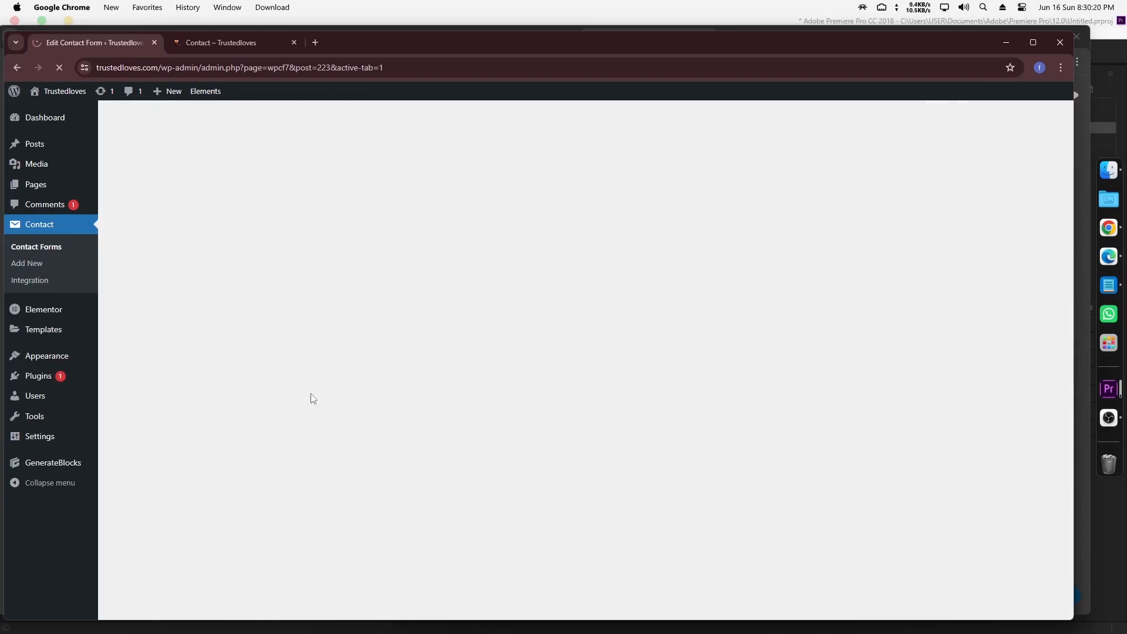
# Check the form on the live Contact page, and copy the shortcode of Contact form 1 from the contact forms list.
pyautogui.click(234, 47)
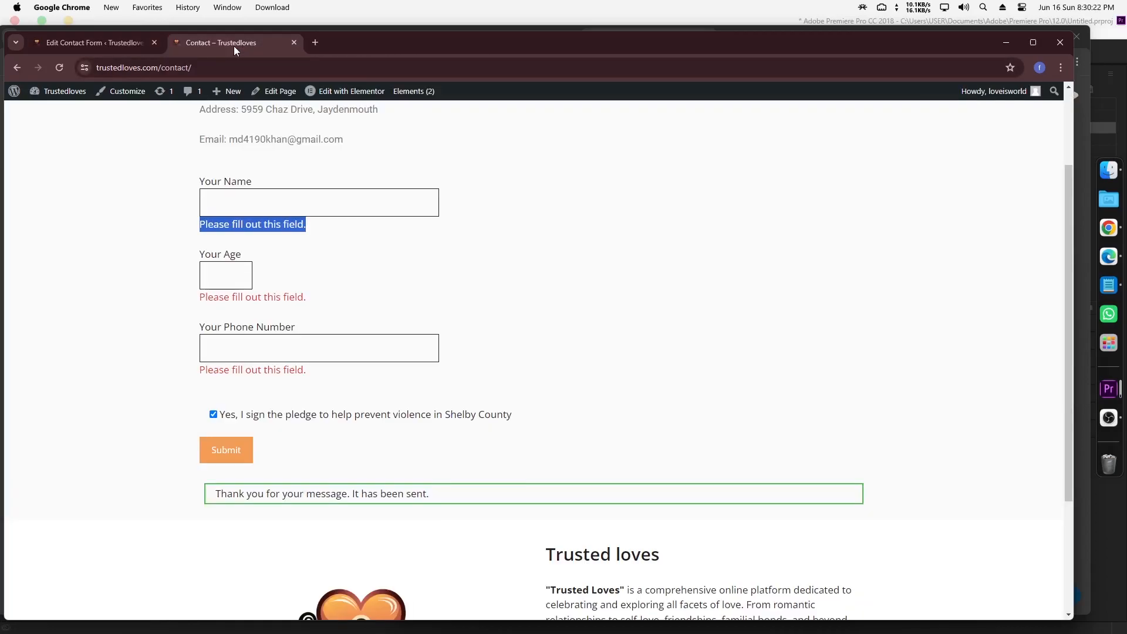
pyautogui.click(142, 332)
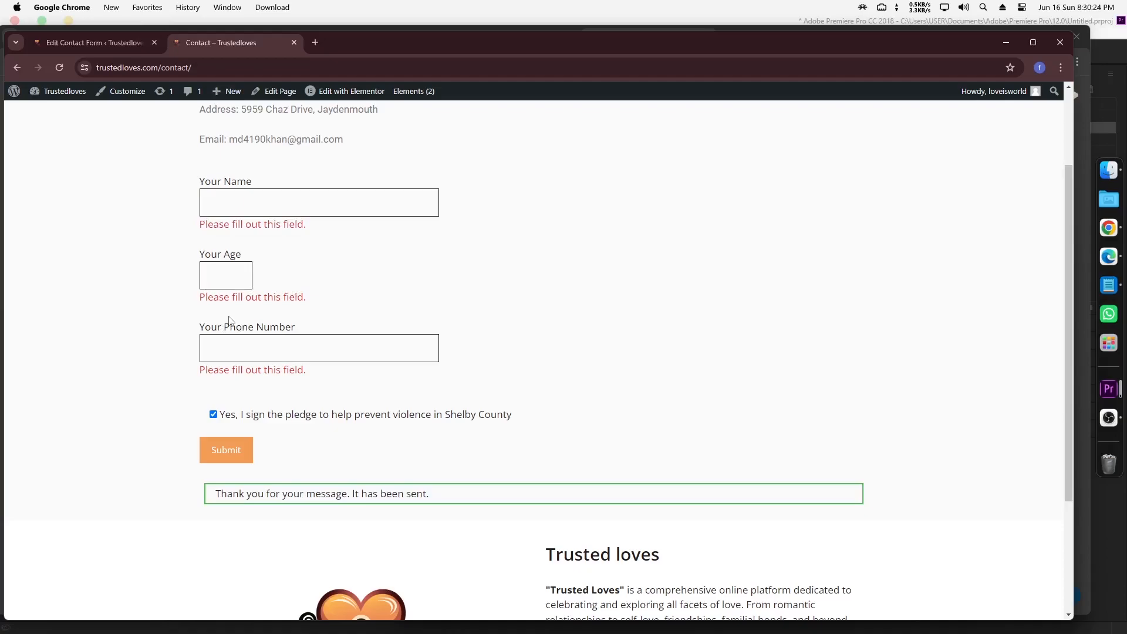
pyautogui.scroll(2, 268, 281)
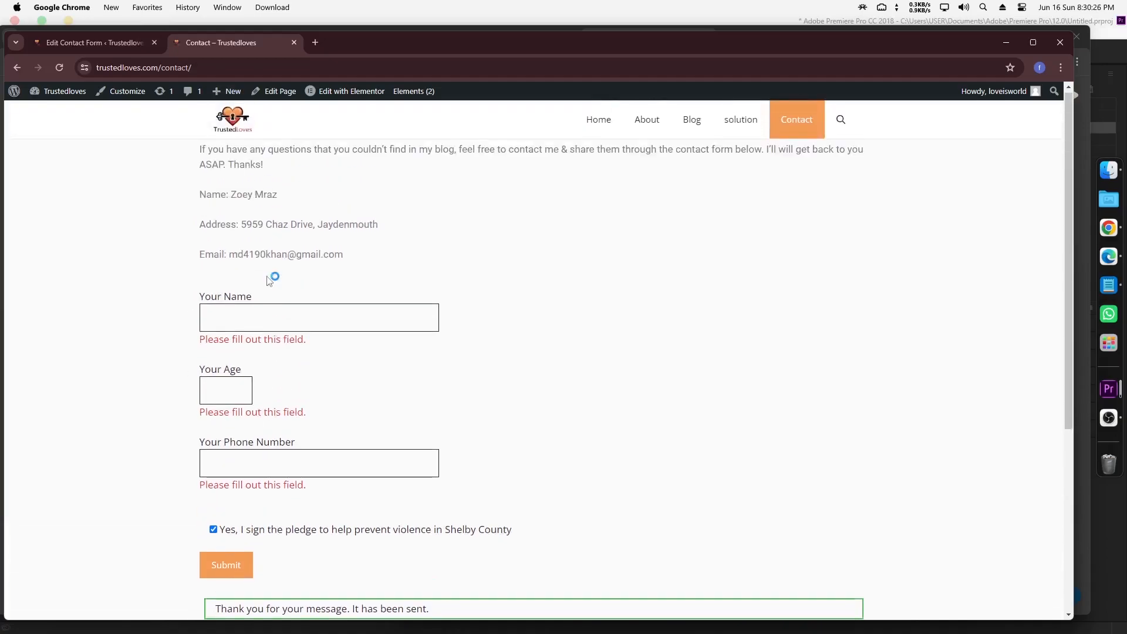
pyautogui.click(103, 42)
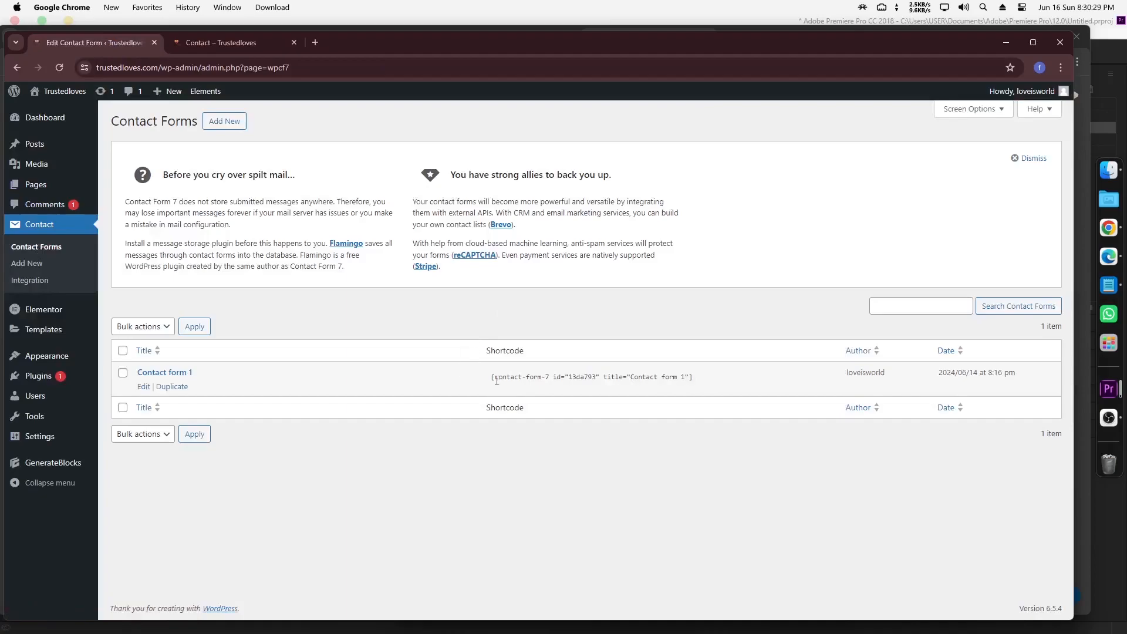
pyautogui.click(532, 378)
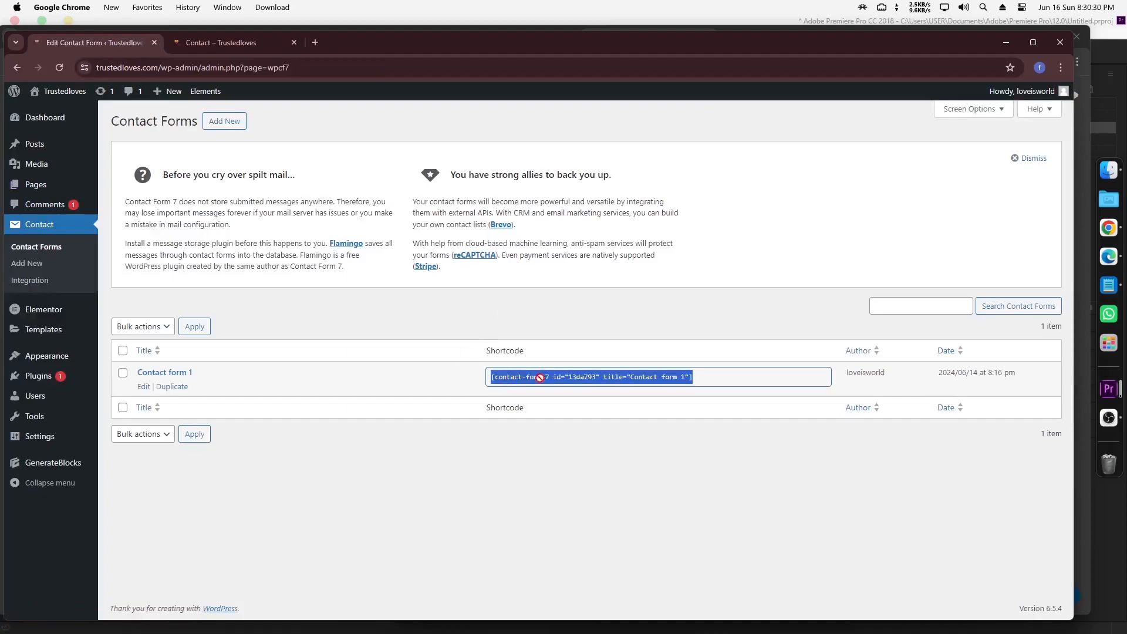
# Open the Contact page from the site's page list for editing with Elementor.
pyautogui.moveTo(27, 188)
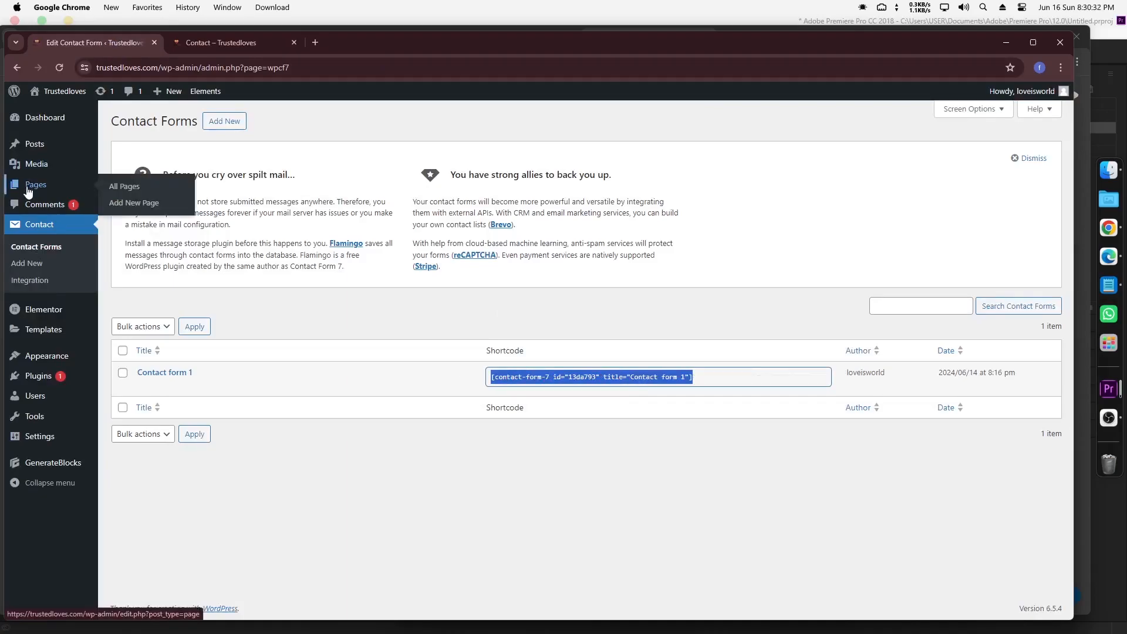
pyautogui.click(143, 192)
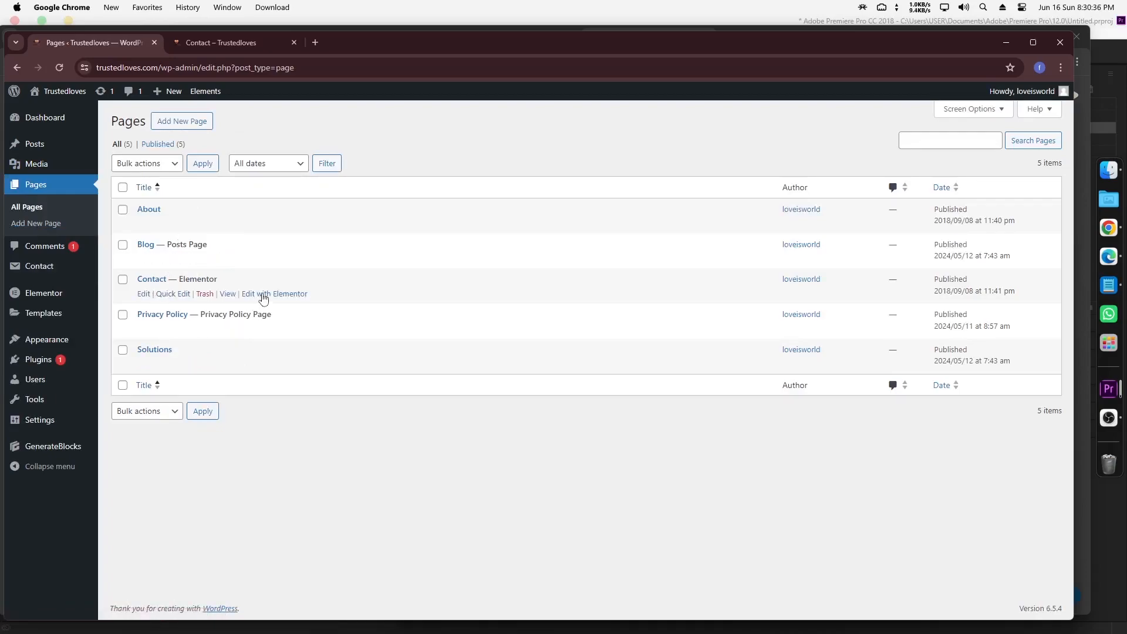
pyautogui.click(263, 294)
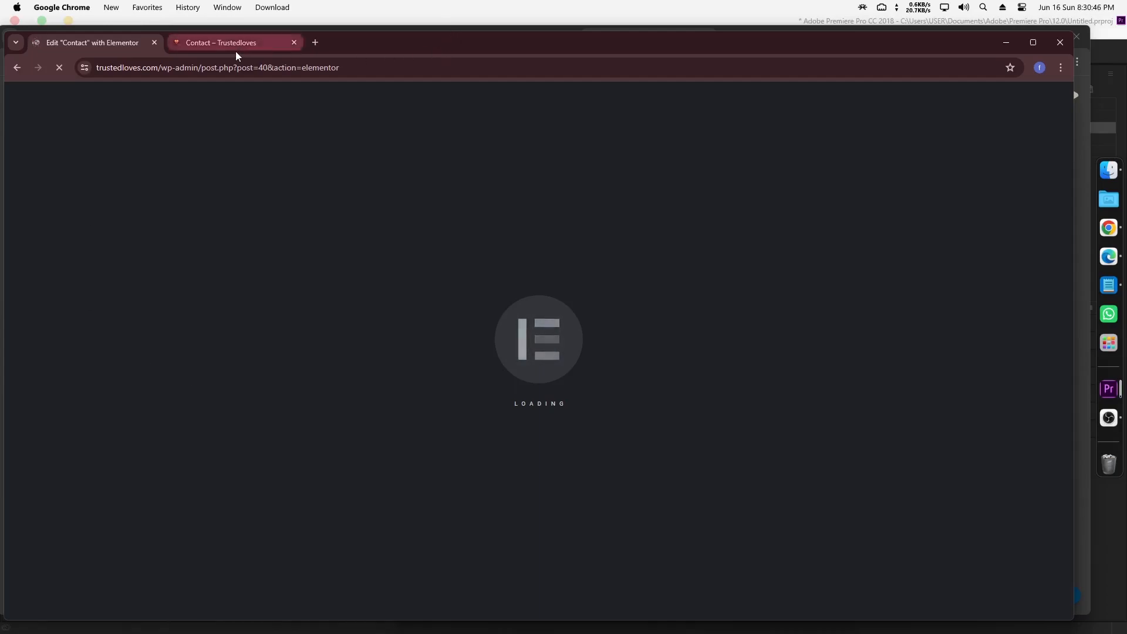
pyautogui.moveTo(235, 52)
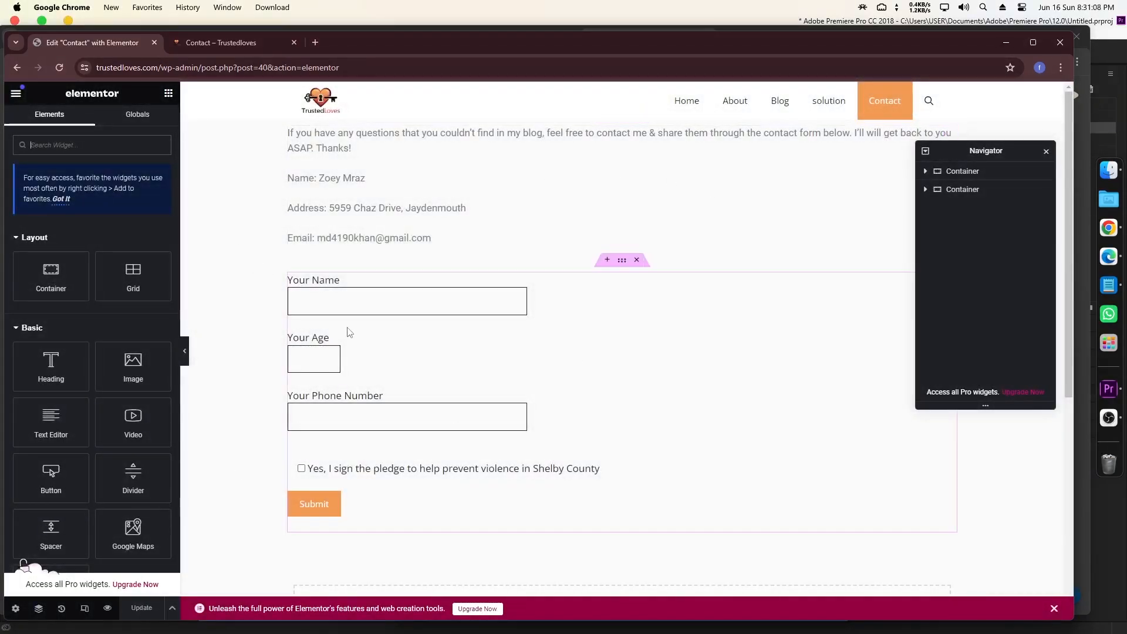
# Add a single-column flexbox container below the existing form and place a Shortcode widget inside it.
pyautogui.scroll(-4, 395, 345)
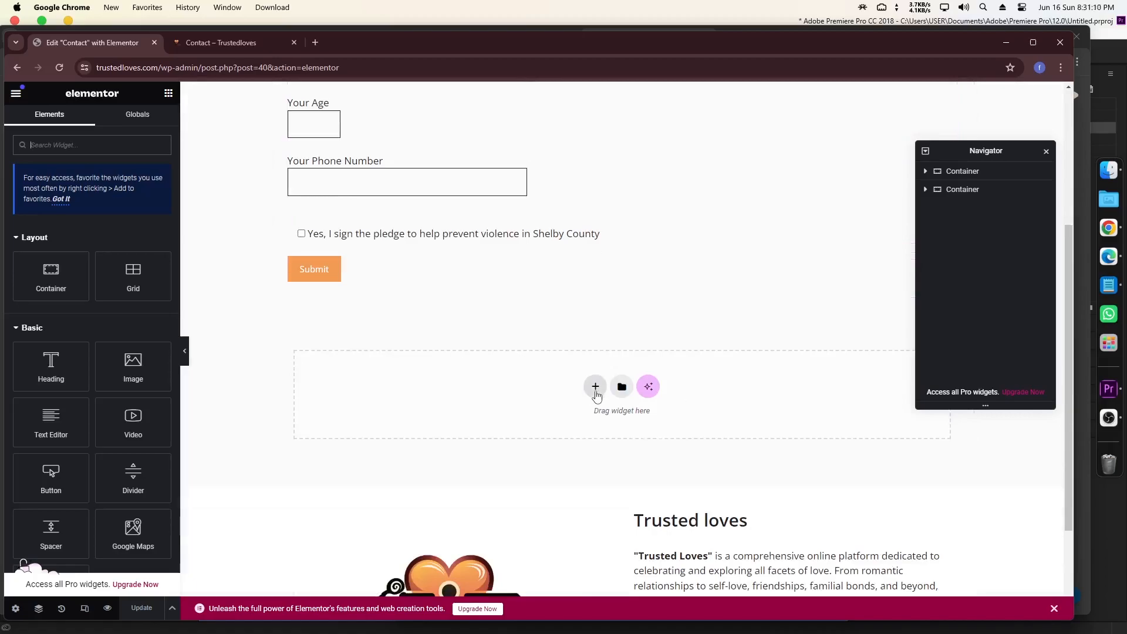
pyautogui.click(595, 386)
pyautogui.click(584, 419)
pyautogui.click(459, 414)
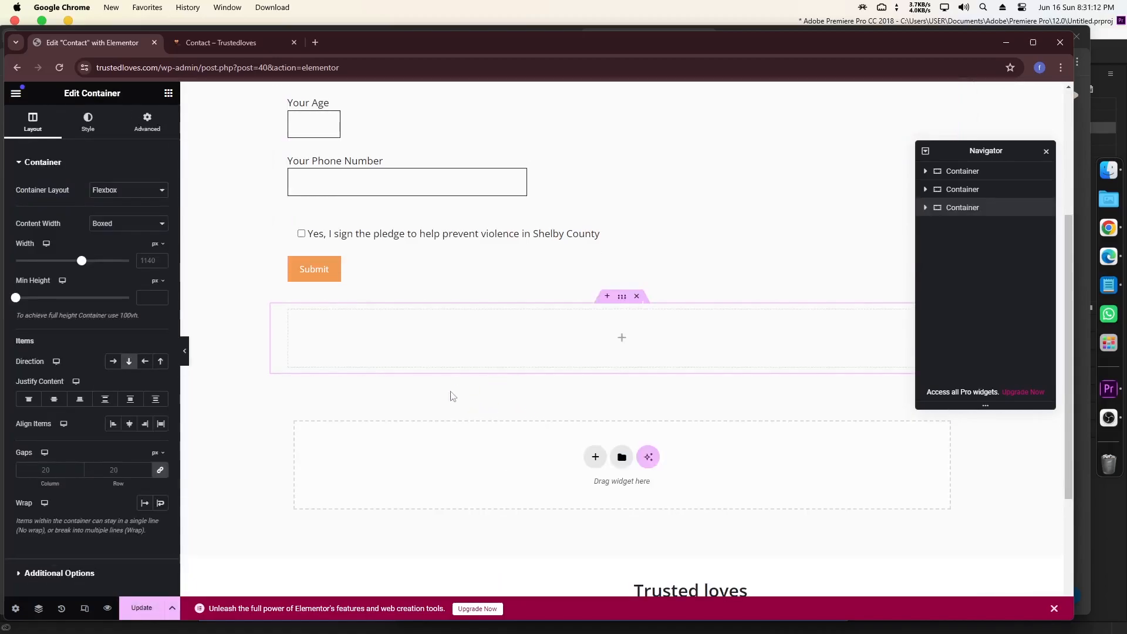
pyautogui.click(168, 93)
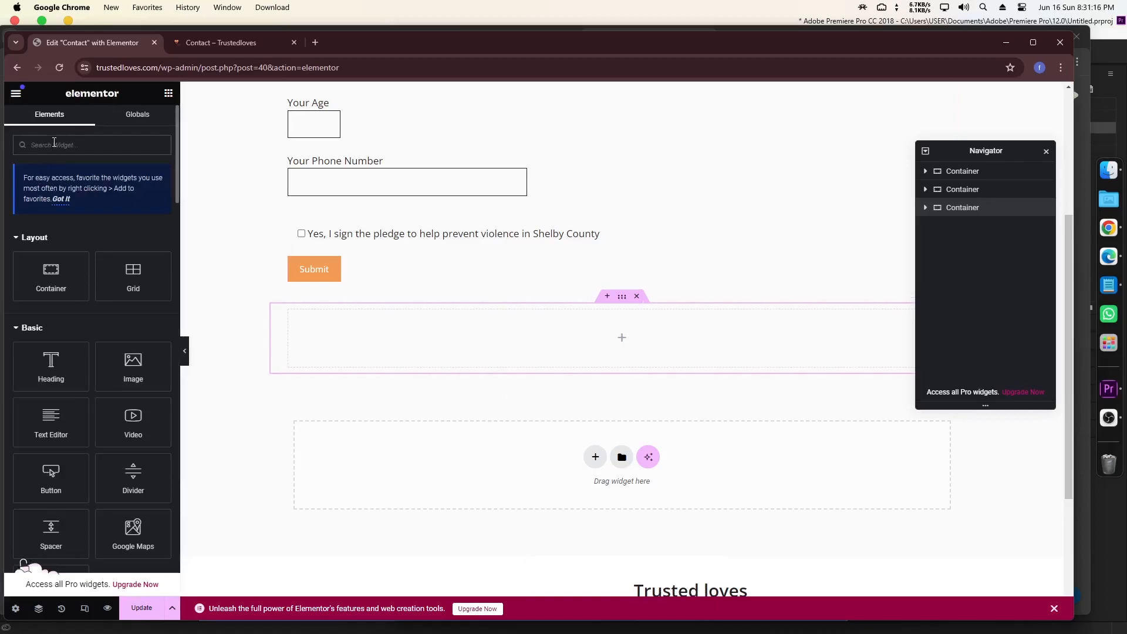
pyautogui.write('sho')
pyautogui.moveTo(51, 246); pyautogui.dragTo(585, 355)
# Set the widget's shortcode to [contact-form-7 id="13da793" title="Contact form 1"] and update the Contact page.
pyautogui.click(102, 233)
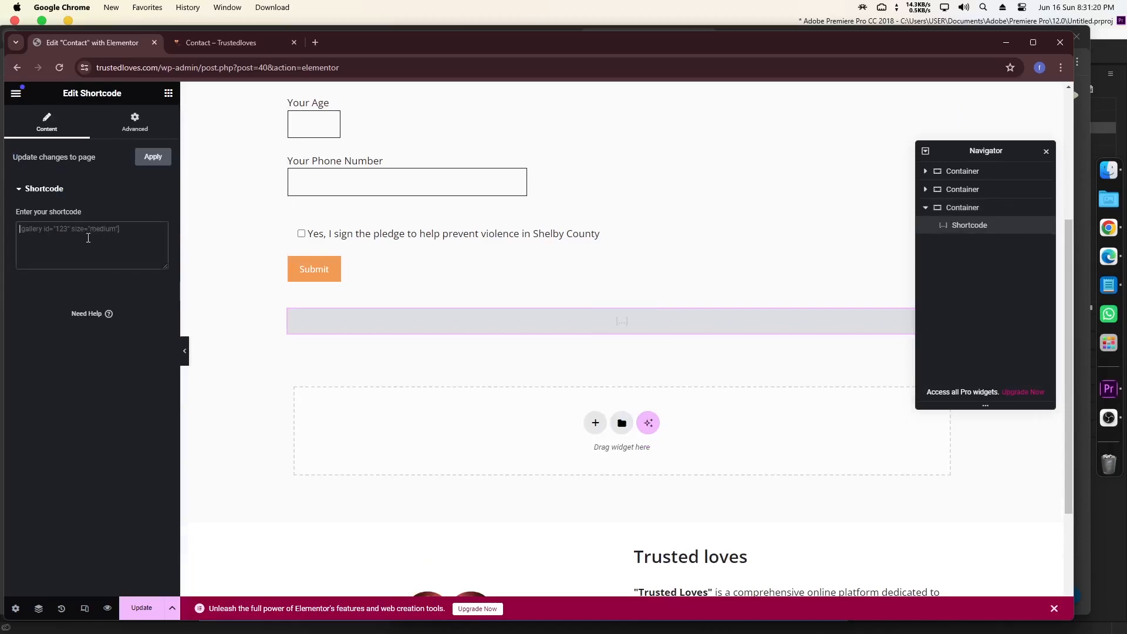
pyautogui.write('[contact-form-7 id="13da793" title="Contact form 1"]')
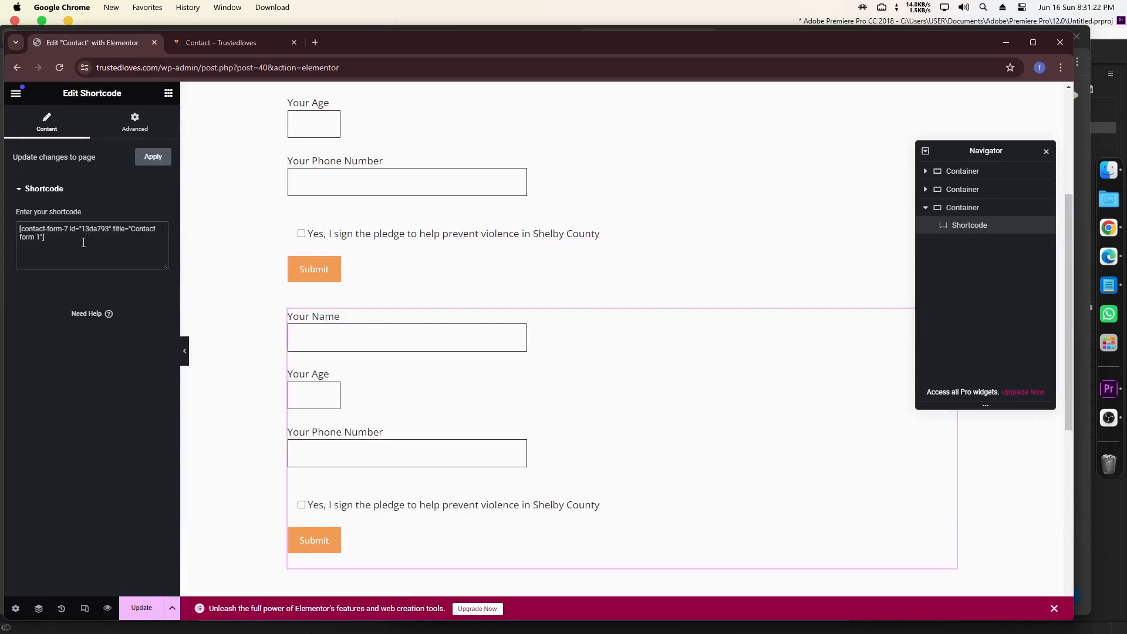
pyautogui.click(140, 606)
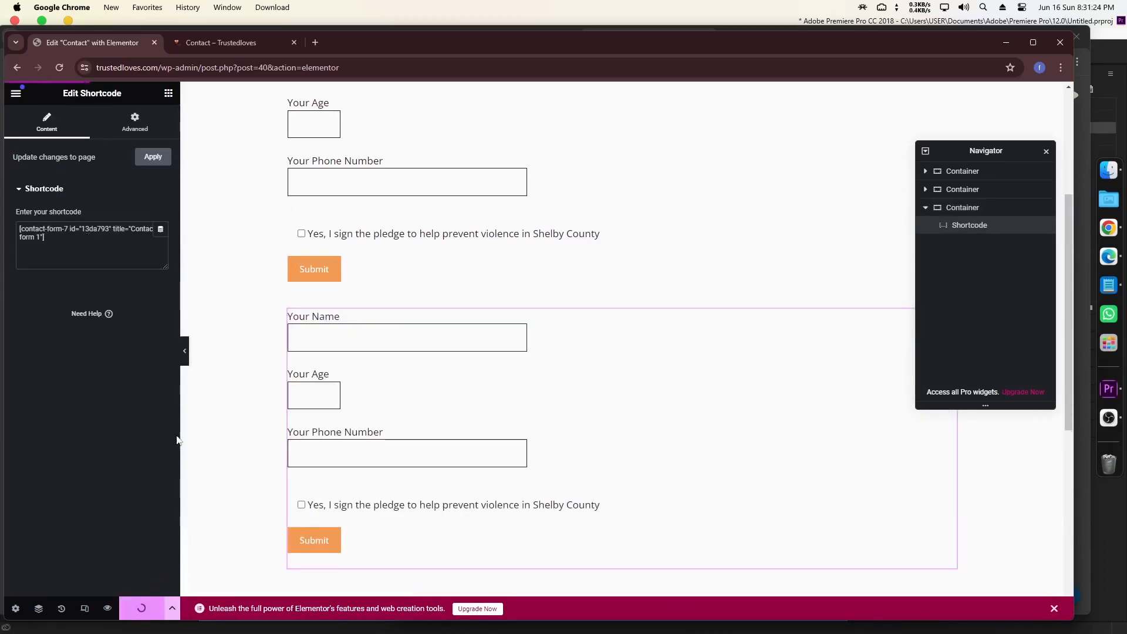
# Reload the live Contact page and check the newly embedded form below the existing one.
pyautogui.click(224, 46)
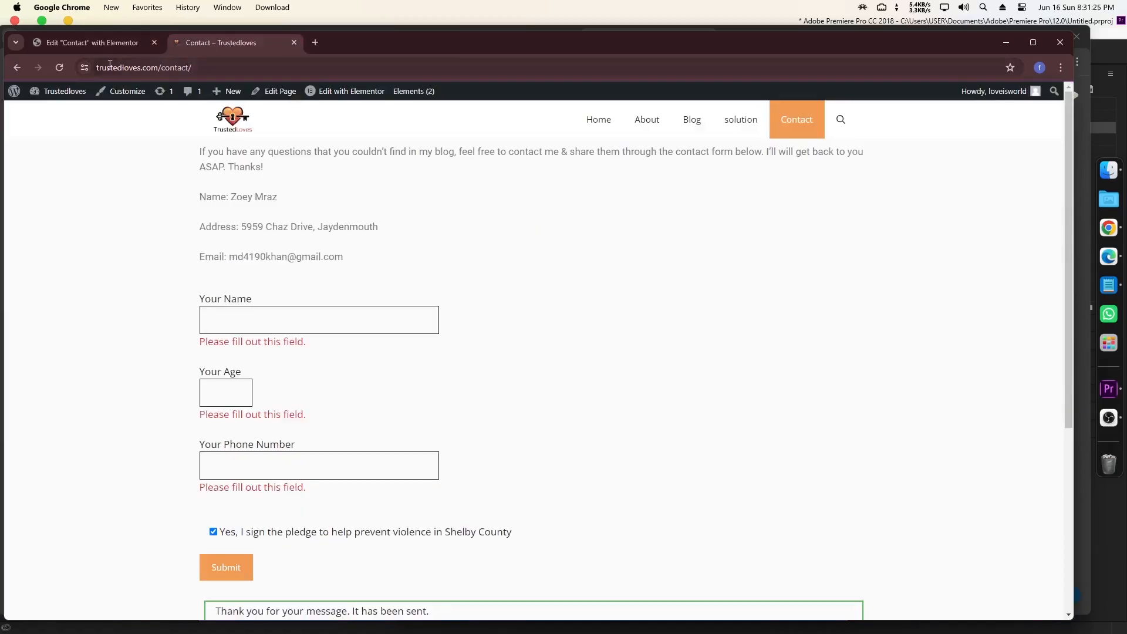
pyautogui.click(61, 67)
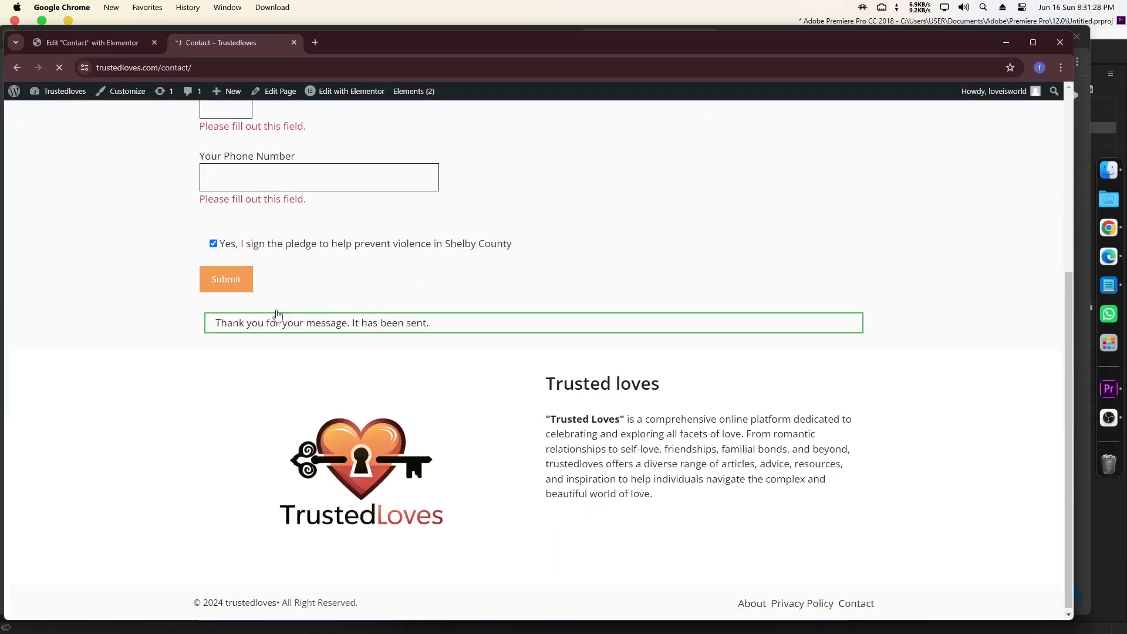
pyautogui.scroll(-5, 276, 317)
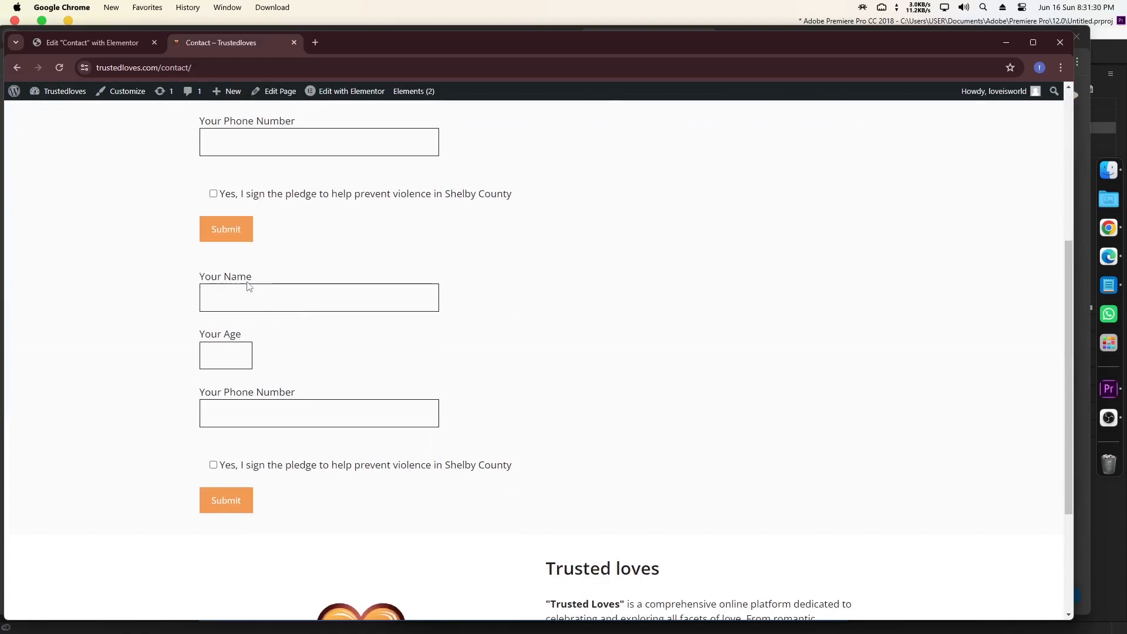